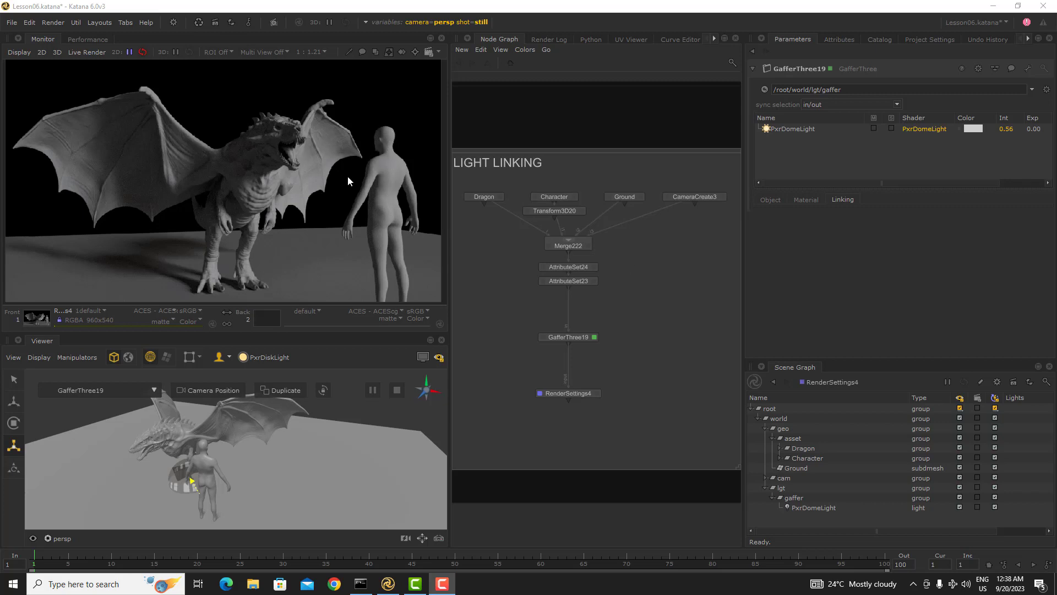
{"action": "left_click", "coordinate": [802, 130]}
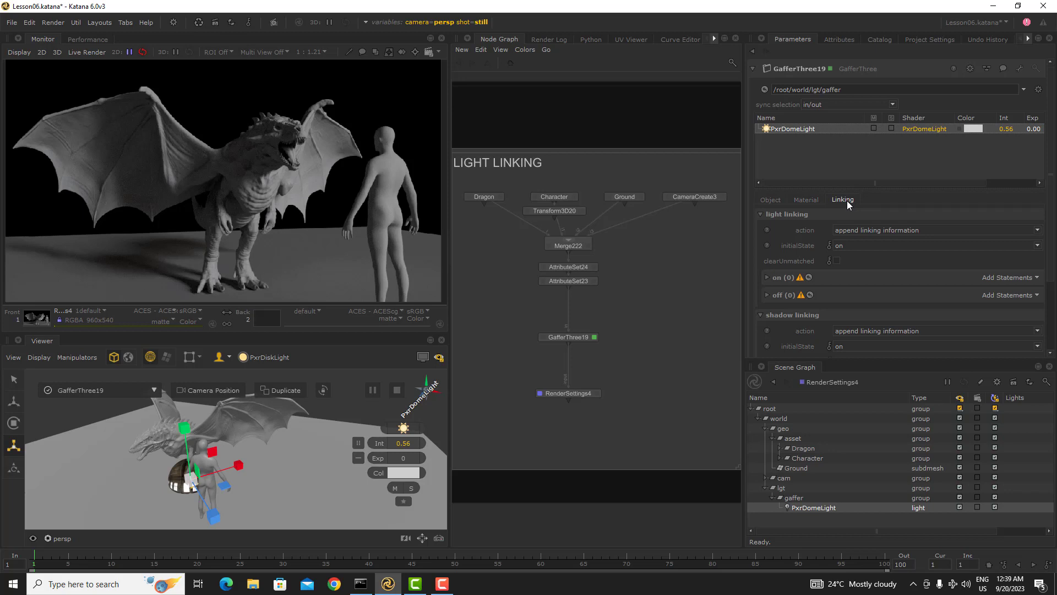
{"action": "right_click", "coordinate": [805, 144]}
{"action": "mouse_move", "coordinate": [866, 153]}
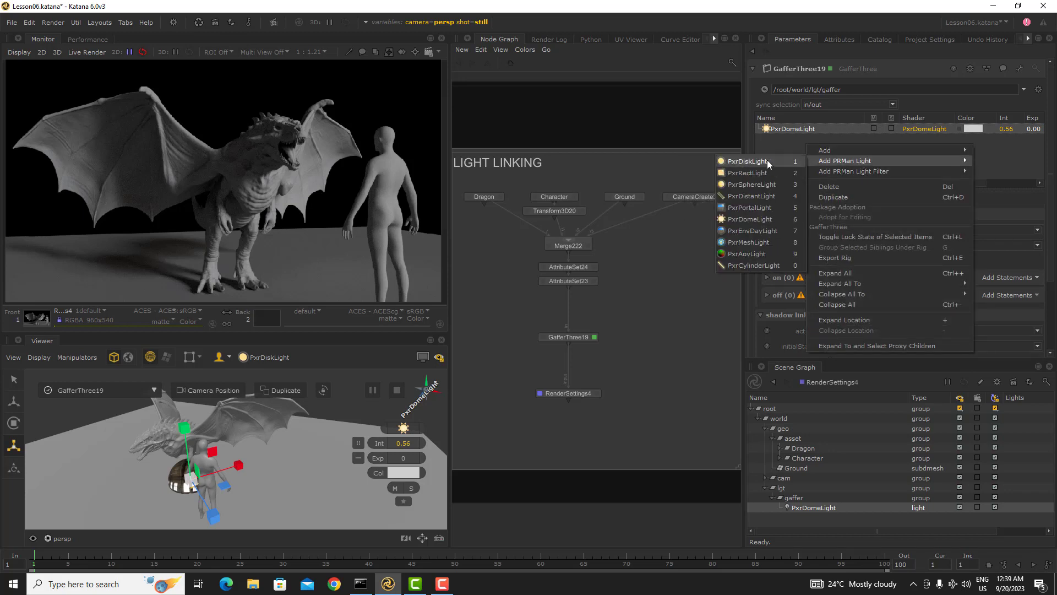
{"action": "left_click", "coordinate": [1019, 154]}
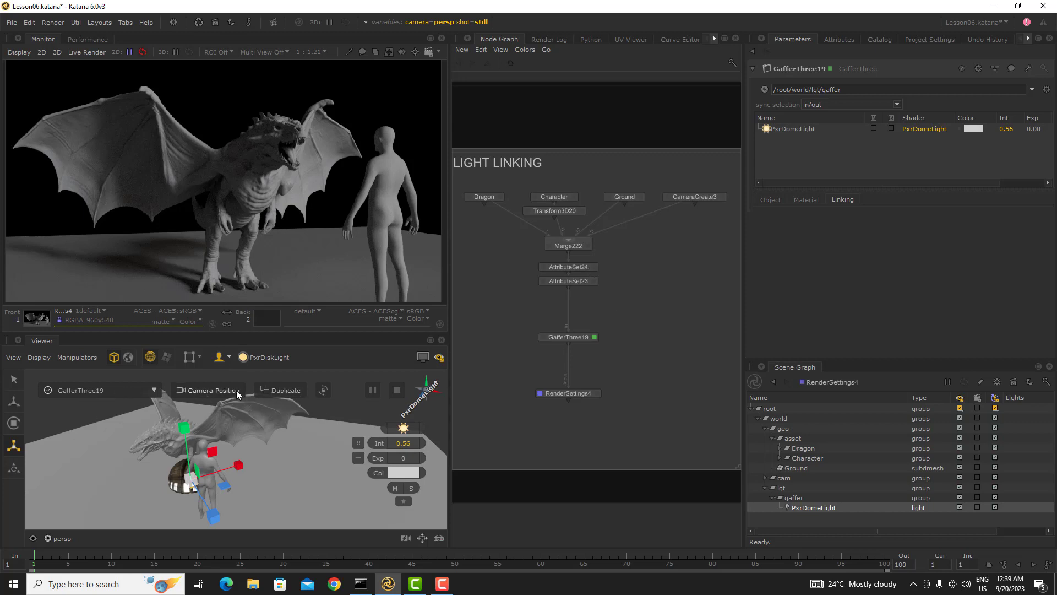
Step: Create a PxrDiskLight at the viewer's camera position, looking down from behind the dragon
{"action": "left_click_drag", "start_coordinate": [182, 456], "coordinate": [209, 400], "text": "alt"}
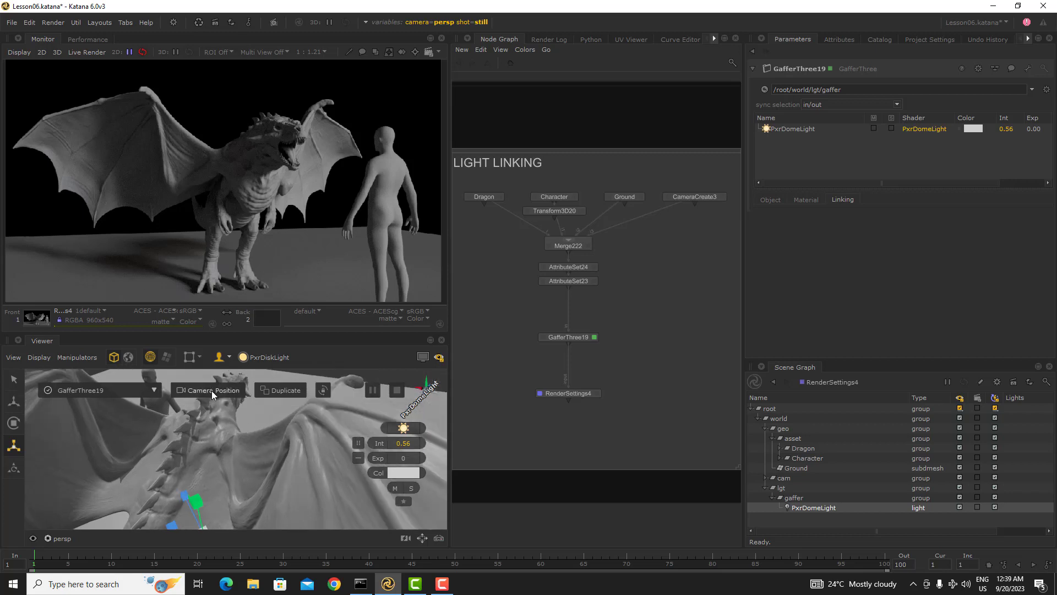
{"action": "left_click", "coordinate": [212, 391]}
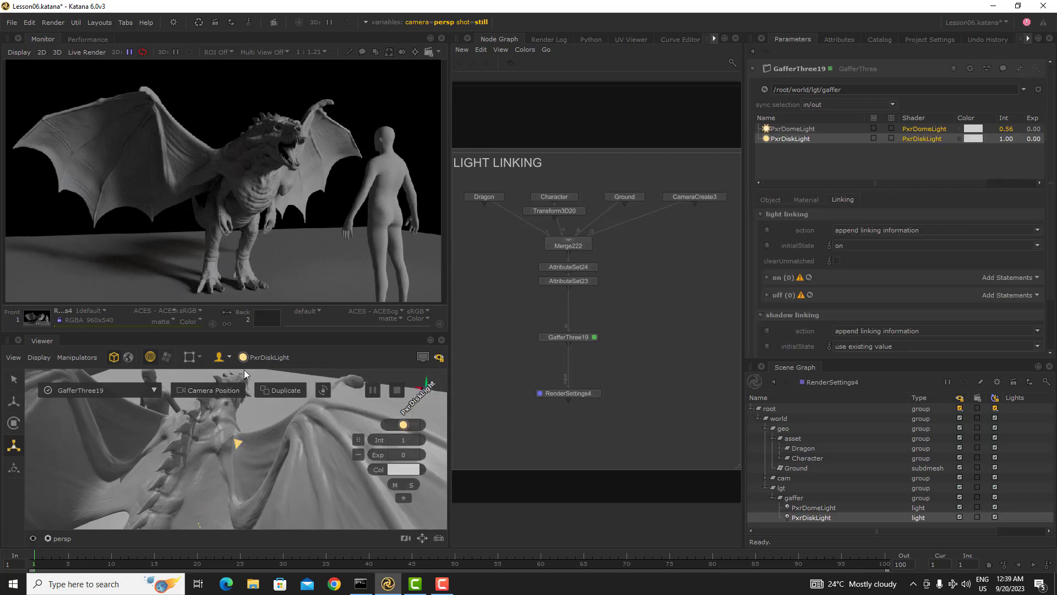
Step: Move the disk light farther back and adjust its aim target onto the dragon
{"action": "left_click_drag", "start_coordinate": [275, 453], "coordinate": [199, 502], "text": "alt"}
{"action": "left_click_drag", "start_coordinate": [215, 444], "coordinate": [250, 449], "text": "alt"}
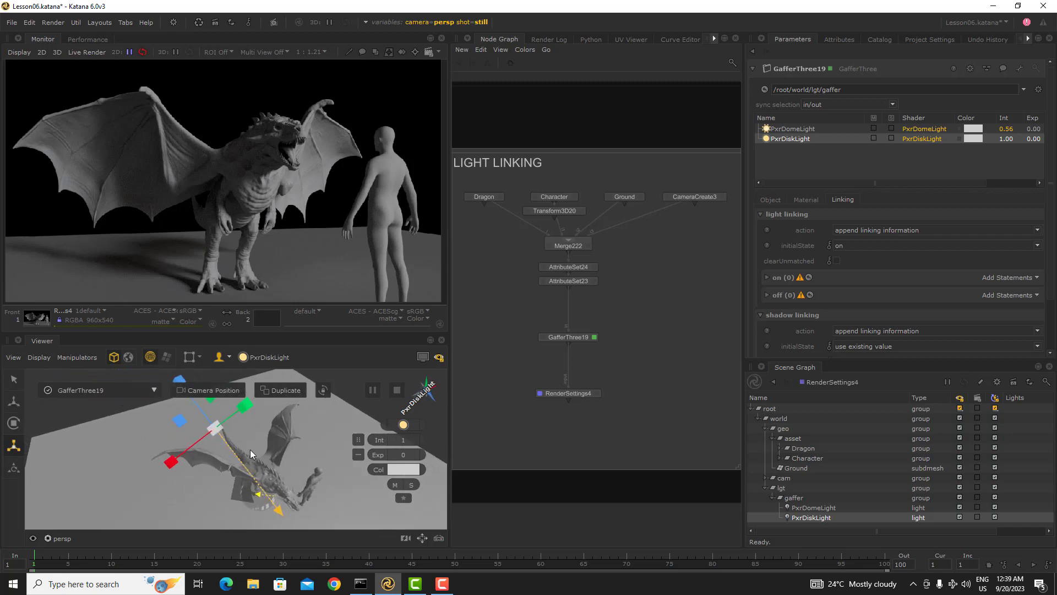
{"action": "key", "text": "t"}
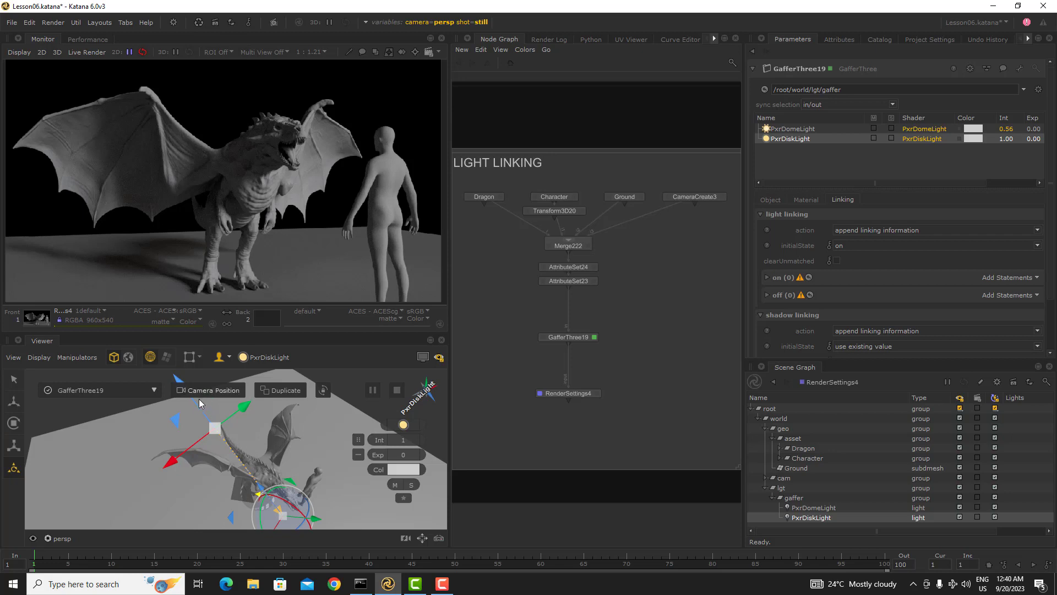
{"action": "left_click_drag", "start_coordinate": [199, 402], "coordinate": [287, 479]}
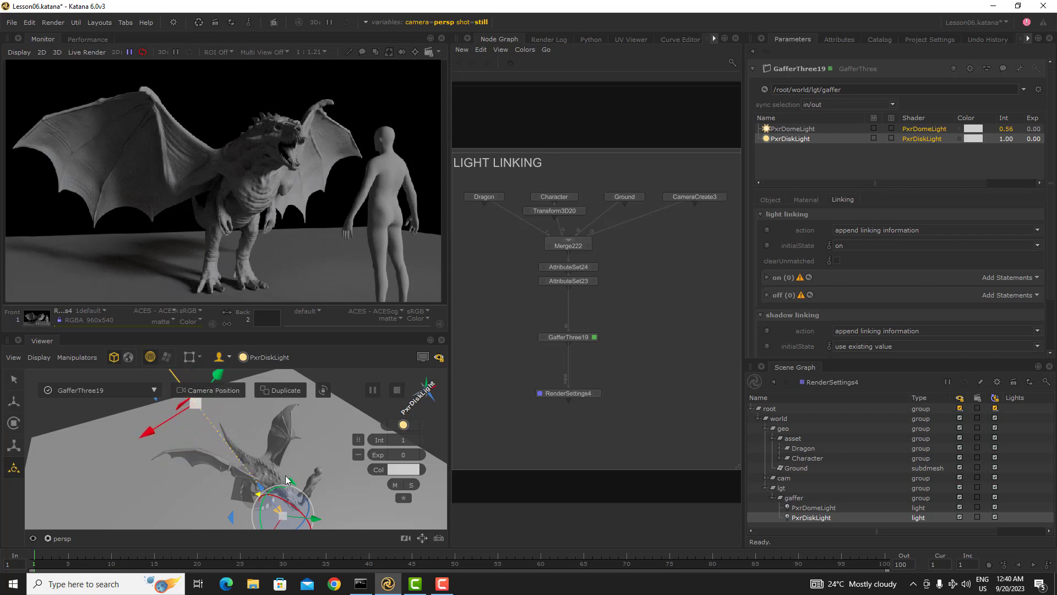
{"action": "middle_click_drag", "start_coordinate": [285, 476], "coordinate": [290, 450], "text": "alt"}
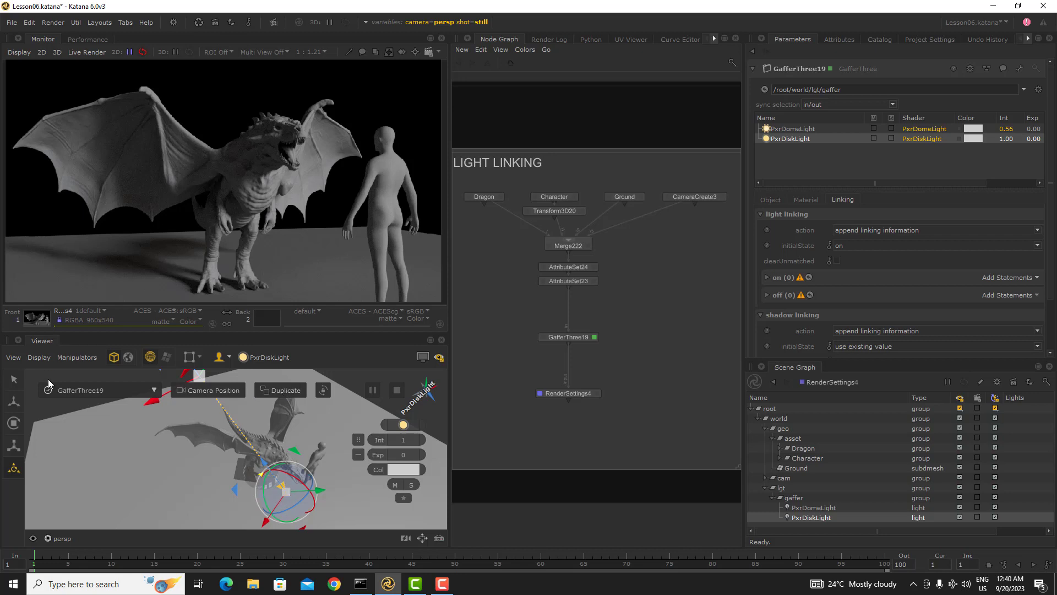
{"action": "key", "text": "w"}
{"action": "left_click_drag", "start_coordinate": [283, 488], "coordinate": [270, 444]}
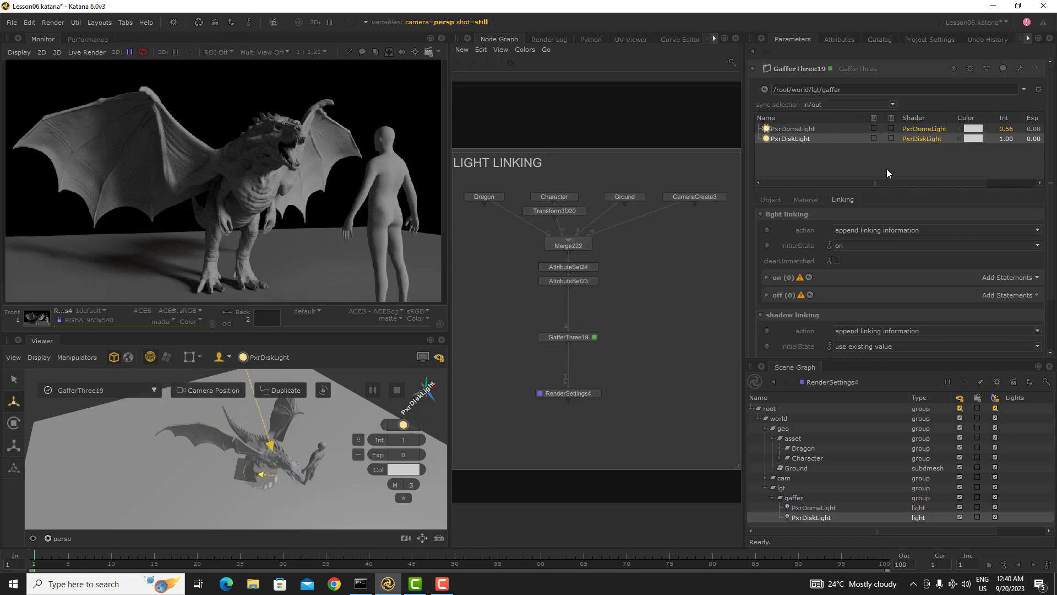
Step: Solo the PxrDiskLight and set its exposure to 20.7
{"action": "left_click", "coordinate": [891, 138]}
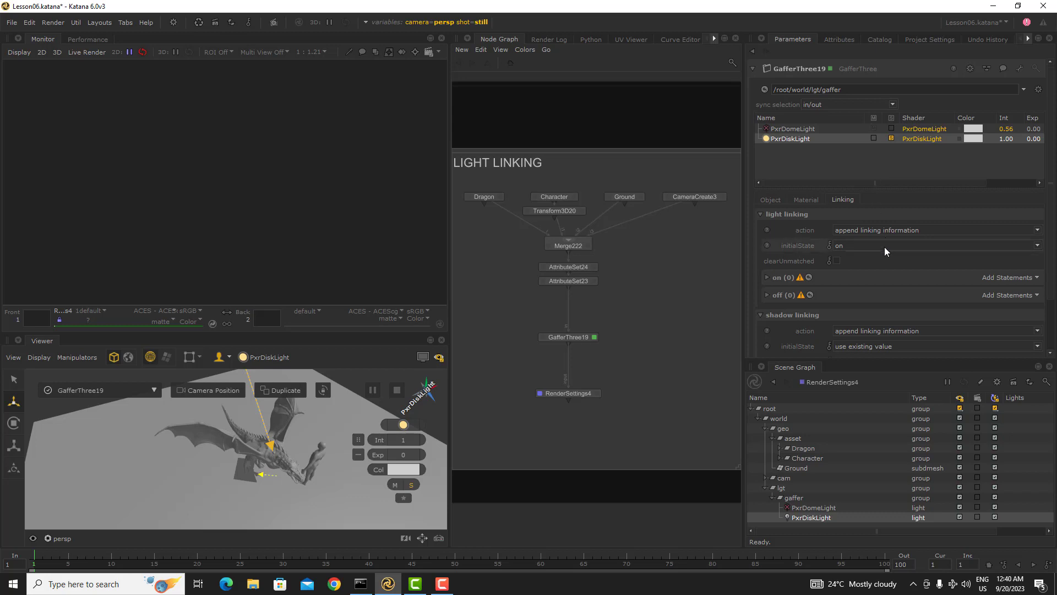
{"action": "left_click", "coordinate": [808, 200]}
{"action": "left_click_drag", "start_coordinate": [973, 273], "coordinate": [1039, 274]}
{"action": "mouse_move", "coordinate": [839, 274]}
{"action": "left_mouse_down"}
{"action": "mouse_move", "coordinate": [893, 273]}
{"action": "mouse_move", "coordinate": [847, 275]}
{"action": "left_mouse_up"}
Step: Reposition the disk light's aim target near the dragon's upper back and wing
{"action": "left_click_drag", "start_coordinate": [312, 443], "coordinate": [410, 442], "text": "alt"}
{"action": "left_click_drag", "start_coordinate": [223, 420], "coordinate": [231, 429]}
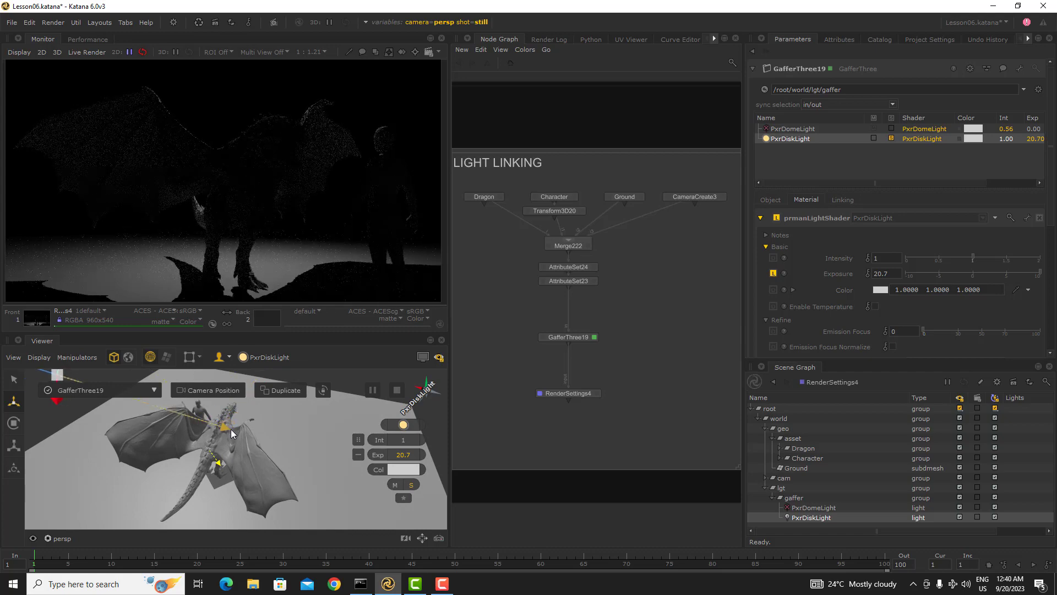
{"action": "mouse_move", "coordinate": [231, 429]}
{"action": "right_mouse_down", "text": "alt"}
{"action": "mouse_move", "coordinate": [270, 440]}
{"action": "mouse_move", "coordinate": [293, 427]}
{"action": "mouse_move", "coordinate": [249, 420]}
{"action": "right_mouse_up", "text": "alt"}
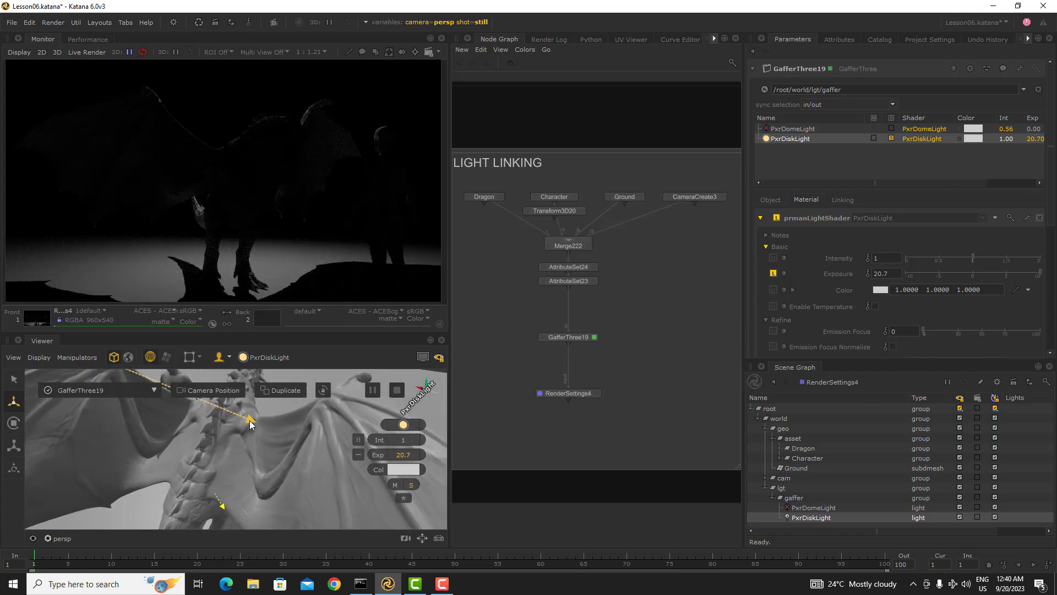
{"action": "left_click_drag", "start_coordinate": [256, 422], "coordinate": [256, 418]}
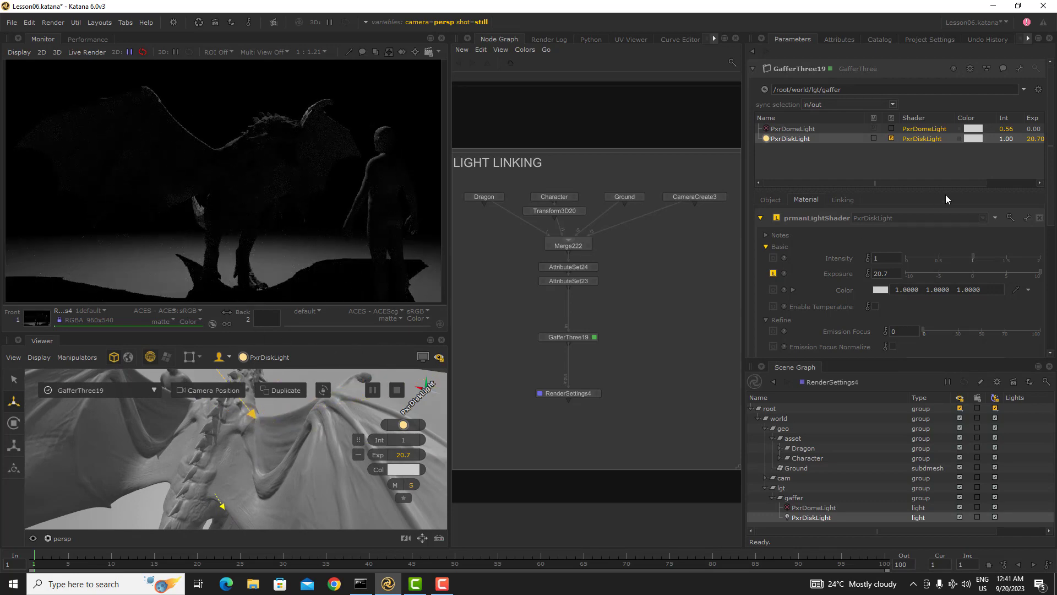
Step: Scale up the disk light uniformly to enlarge its emitting area
{"action": "scroll", "coordinate": [256, 445], "scroll_direction": "down", "scroll_amount": 8}
{"action": "left_click_drag", "start_coordinate": [237, 447], "coordinate": [219, 478], "text": "alt"}
{"action": "middle_click_drag", "start_coordinate": [216, 426], "coordinate": [229, 454], "text": "alt"}
{"action": "key", "text": "r"}
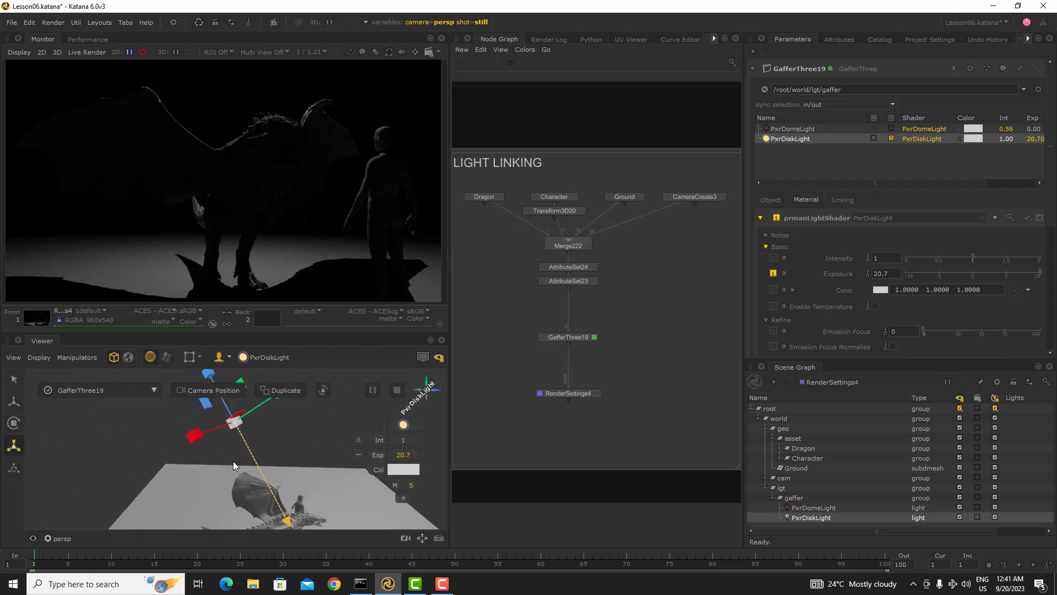
{"action": "left_click_drag", "start_coordinate": [236, 424], "coordinate": [309, 424]}
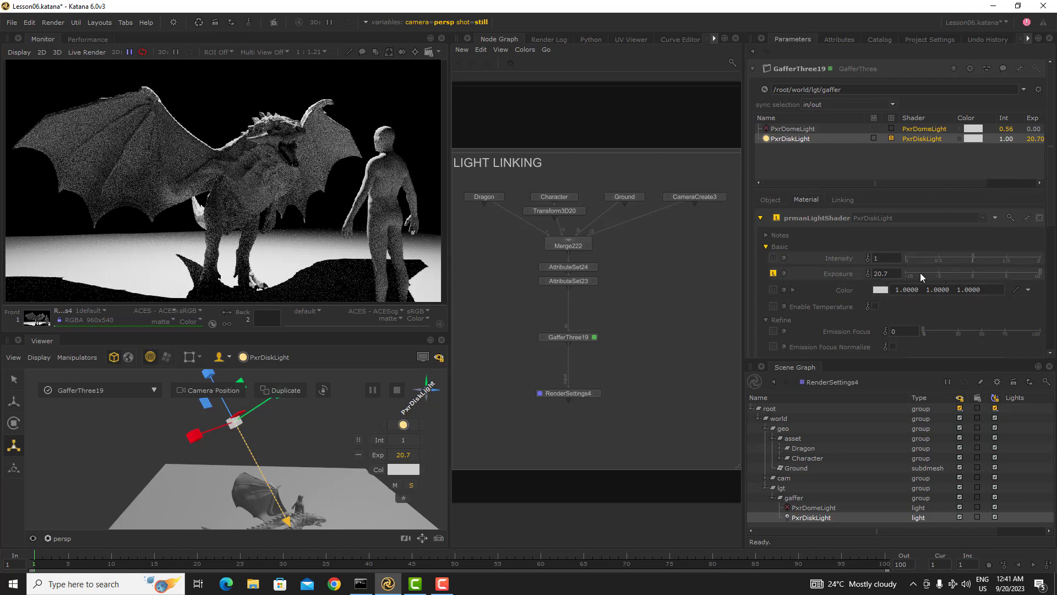
Step: Lower the disk light's exposure to 5.7
{"action": "left_click", "coordinate": [1022, 271]}
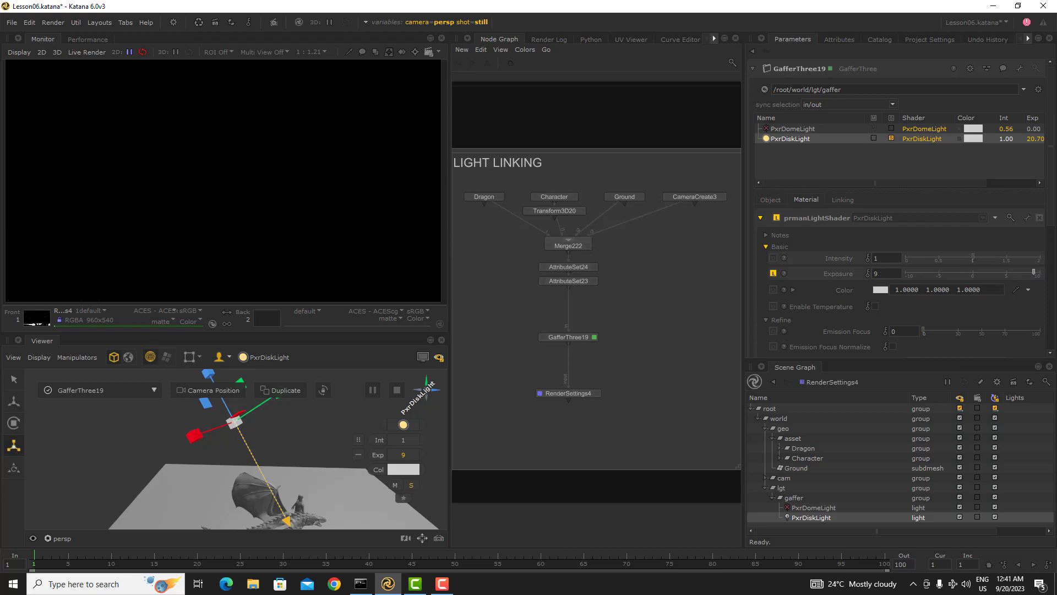
{"action": "left_click_drag", "start_coordinate": [1025, 272], "coordinate": [1041, 272]}
{"action": "left_click_drag", "start_coordinate": [234, 422], "coordinate": [292, 420]}
{"action": "left_click", "coordinate": [1010, 273]}
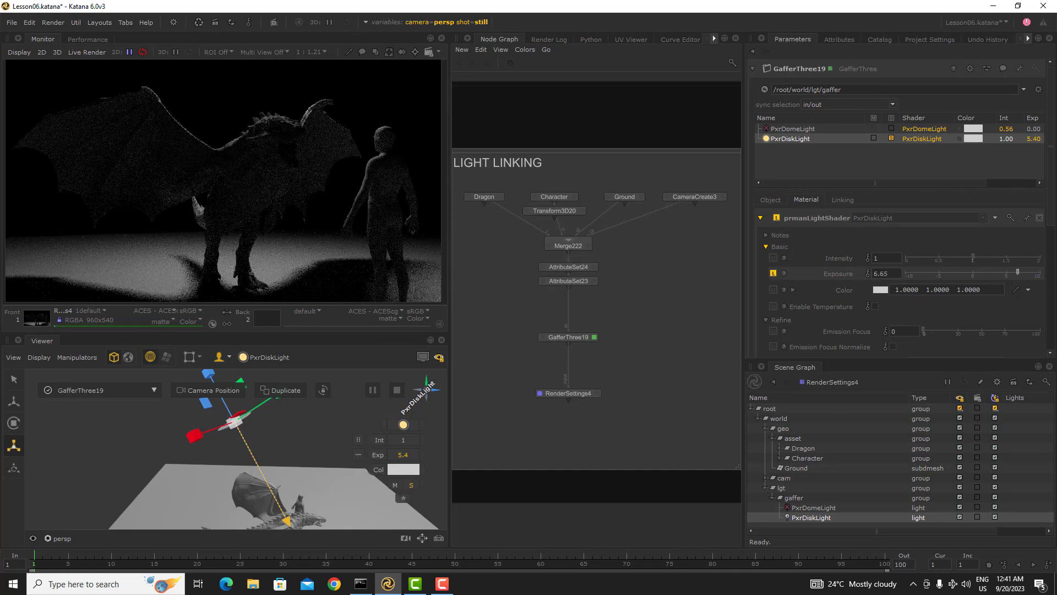
{"action": "left_click_drag", "start_coordinate": [1012, 272], "coordinate": [1011, 272]}
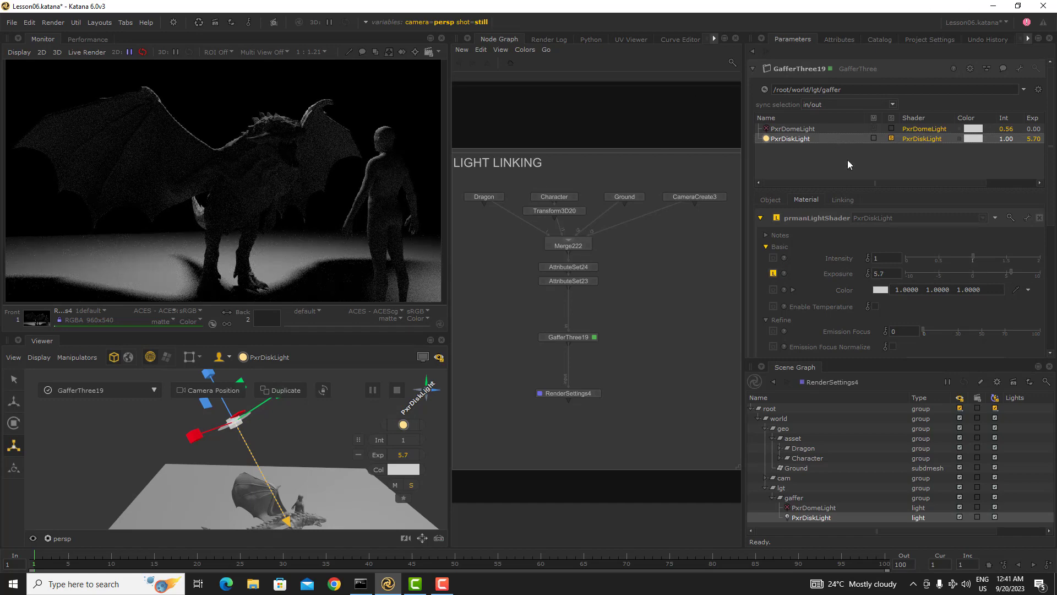
Step: Add the Ground location to the off list of the PxrDiskLight's light linking
{"action": "left_click", "coordinate": [843, 201]}
{"action": "scroll", "coordinate": [775, 273], "scroll_direction": "down", "scroll_amount": 2}
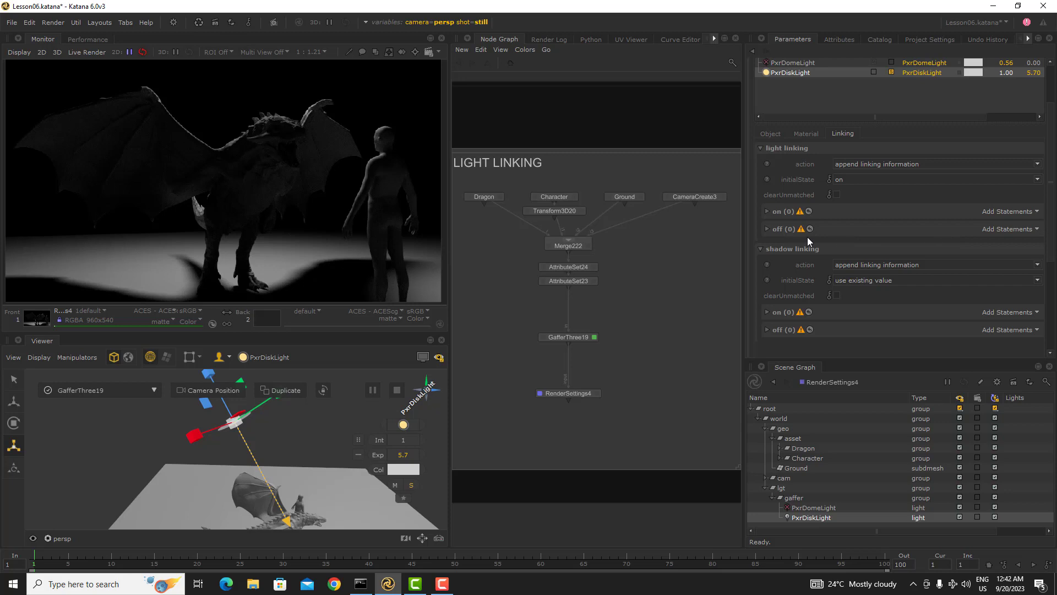
{"action": "scroll", "coordinate": [807, 238], "scroll_direction": "up", "scroll_amount": 1}
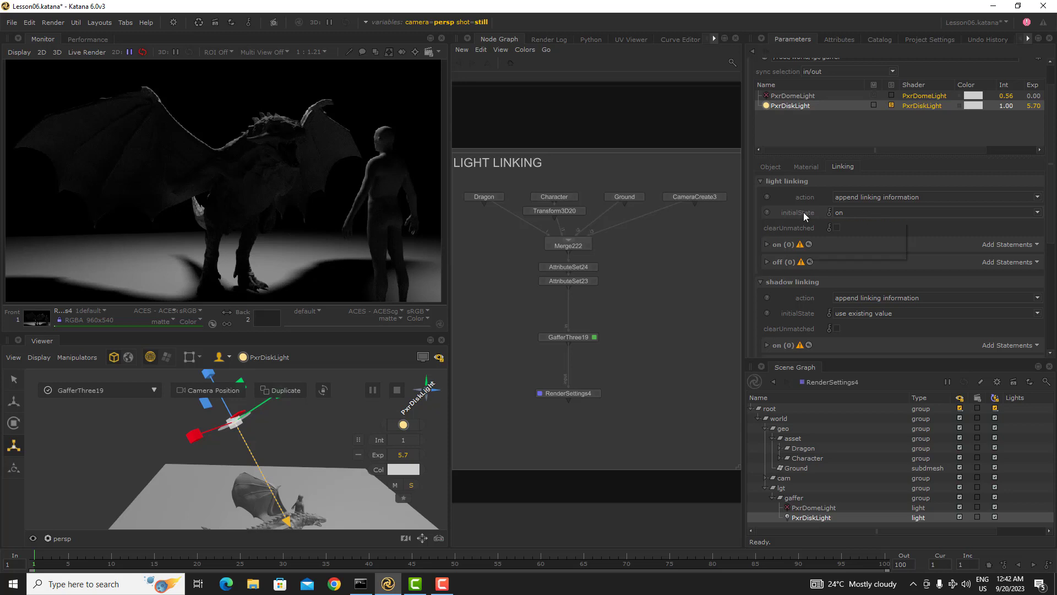
{"action": "mouse_move", "coordinate": [804, 213]}
{"action": "left_click_drag", "start_coordinate": [808, 469], "coordinate": [997, 262]}
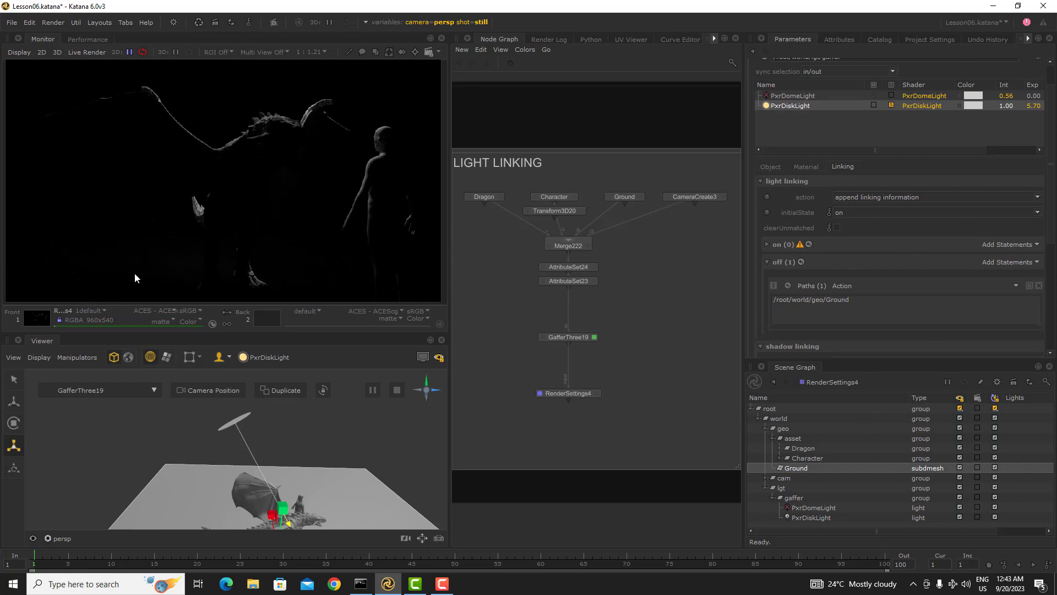
Step: Compare the render with the disk light's solo off and on, and remove the Ground statement from light linking's off list
{"action": "left_click", "coordinate": [891, 104]}
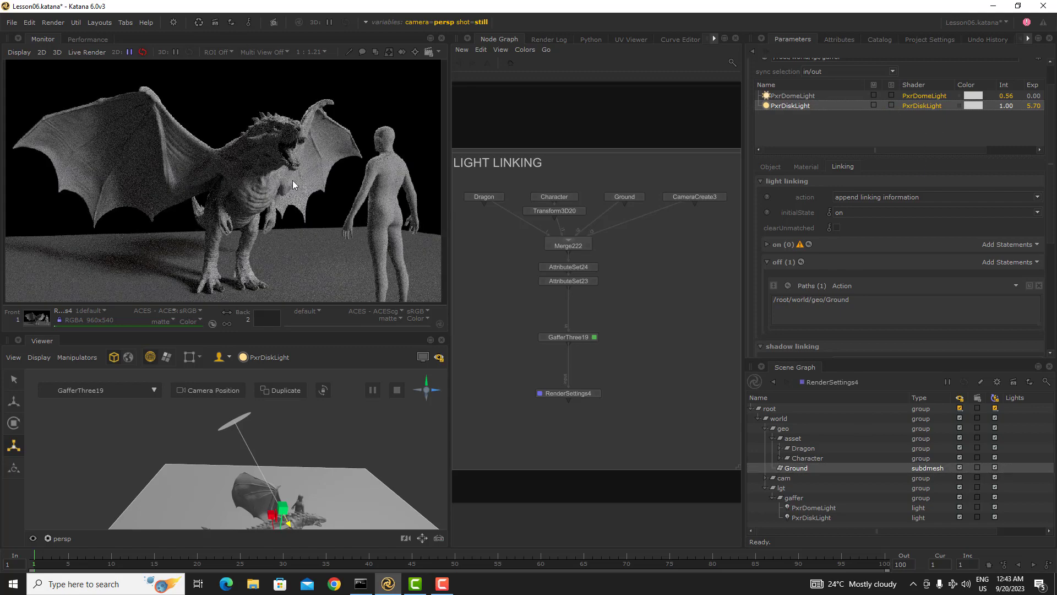
{"action": "left_click", "coordinate": [892, 105]}
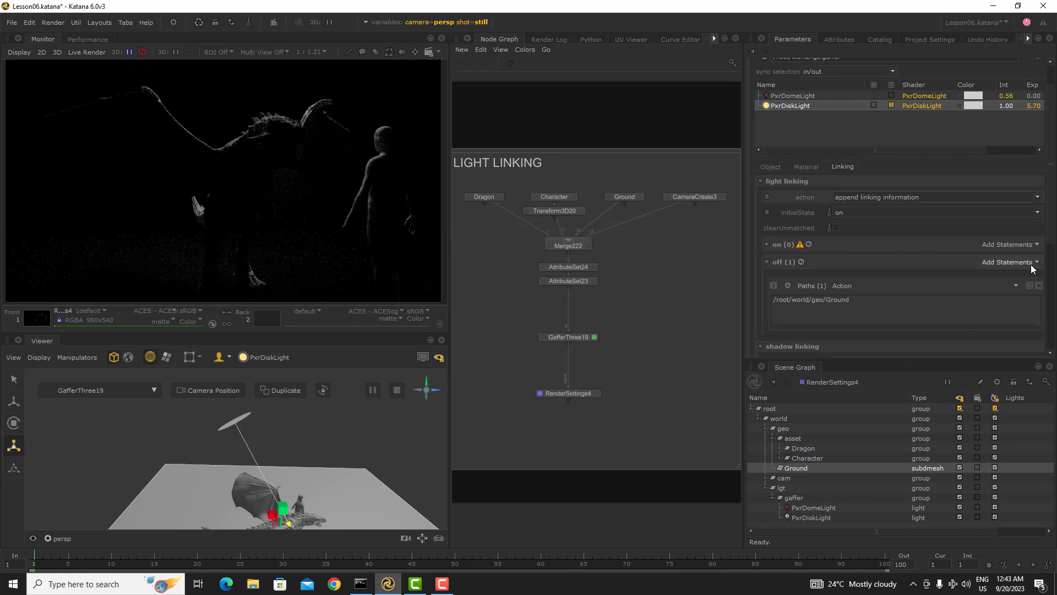
{"action": "left_click", "coordinate": [1039, 286]}
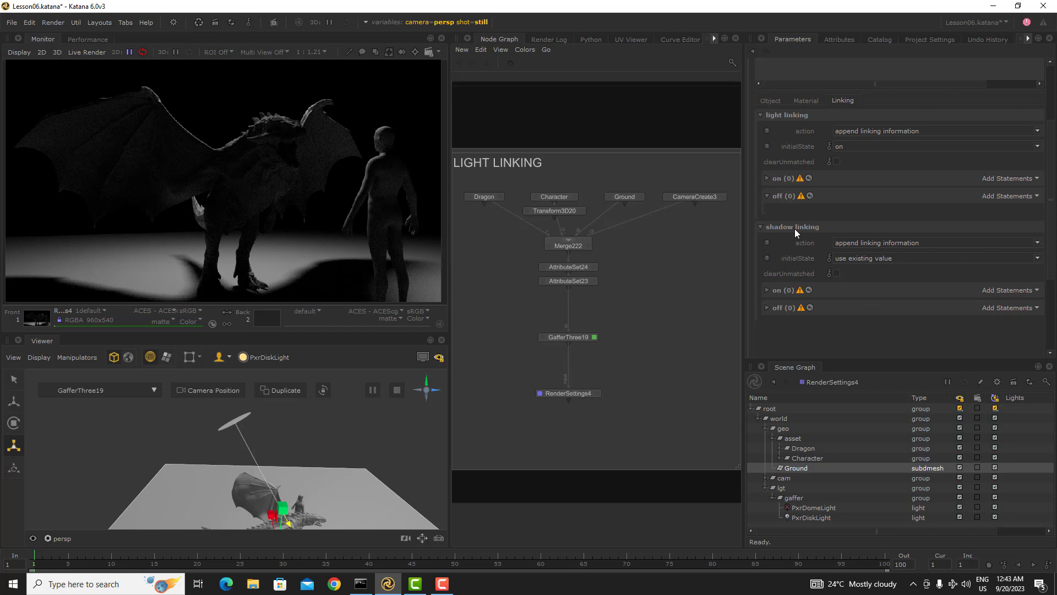
Step: Set the initialState of the disk light's shadow linking to on
{"action": "left_click", "coordinate": [861, 258]}
{"action": "left_click", "coordinate": [852, 275]}
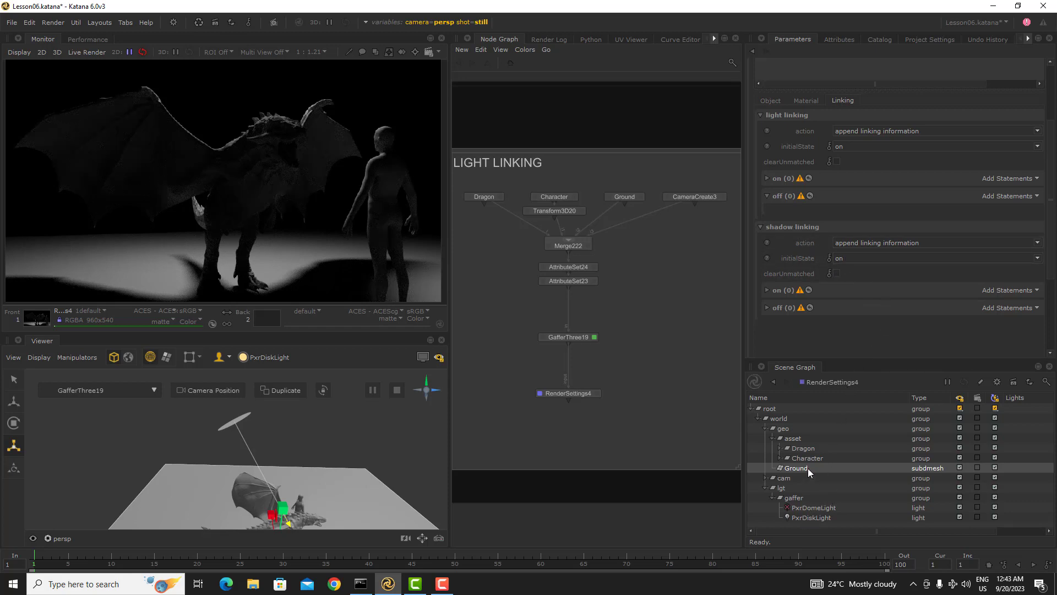
Step: Try Ground in the shadow linking off list, undo it, and add the Dragon location there instead
{"action": "left_click_drag", "start_coordinate": [808, 468], "coordinate": [996, 302]}
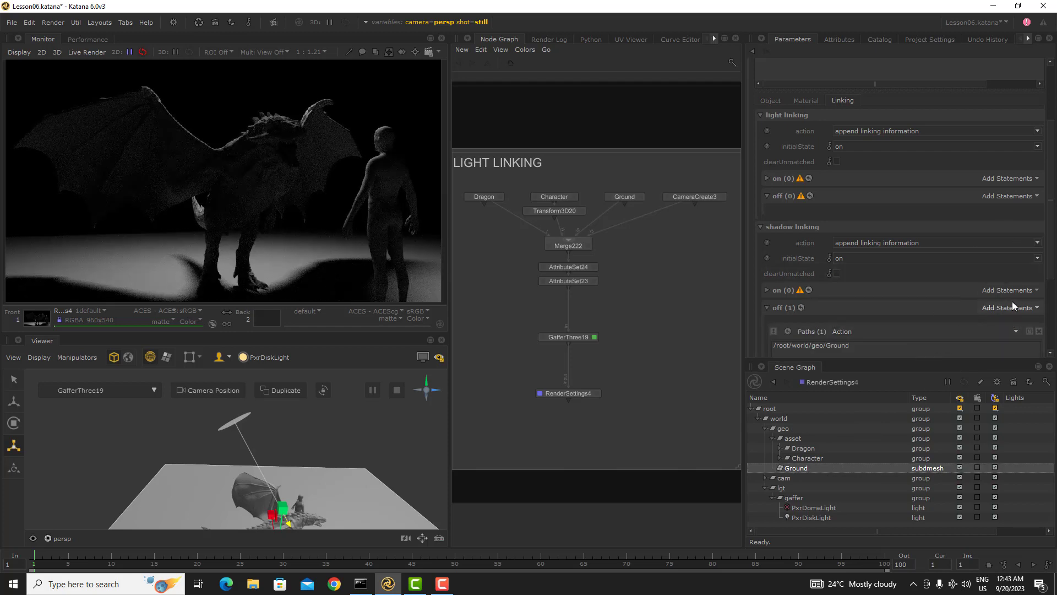
{"action": "key", "text": "ctrl+z"}
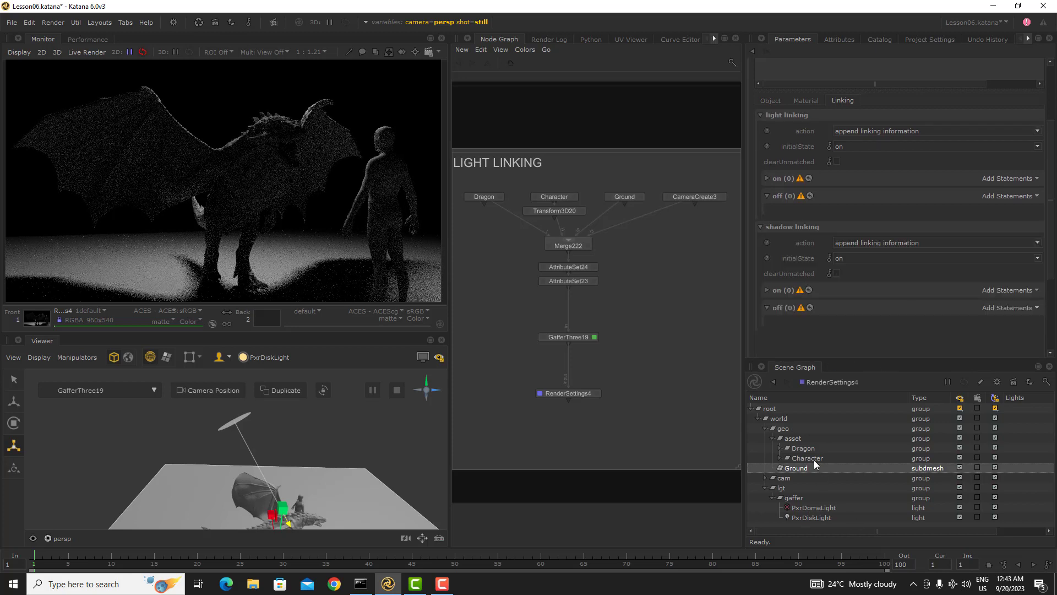
{"action": "left_click", "coordinate": [816, 448]}
{"action": "left_click_drag", "start_coordinate": [816, 448], "coordinate": [995, 315]}
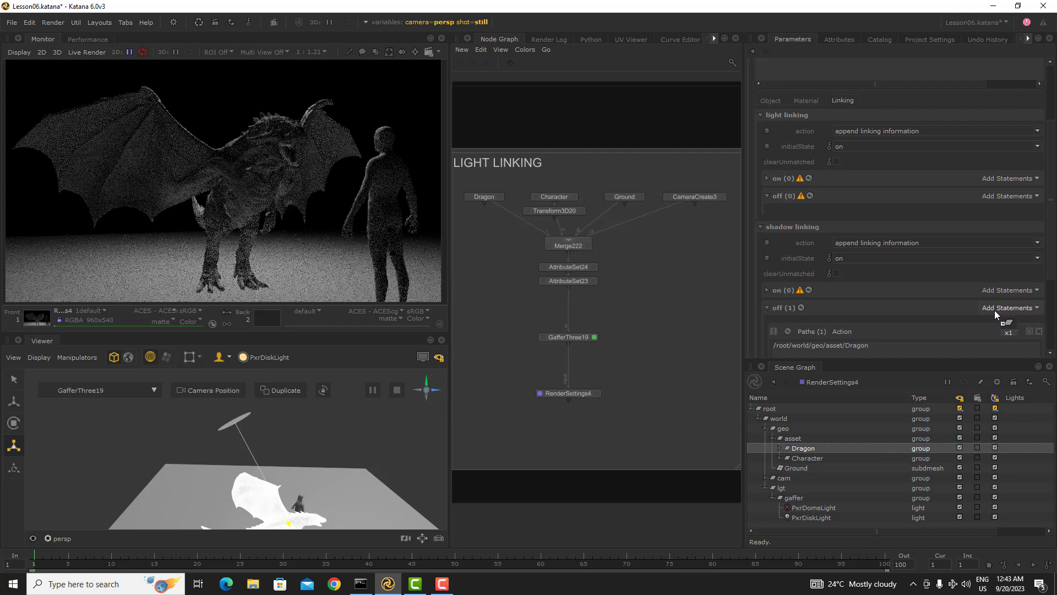
Step: Compare the render with the disk light's solo off and on, and remove the Dragon statement from shadow linking's off list
{"action": "scroll", "coordinate": [881, 191], "scroll_direction": "up", "scroll_amount": 3}
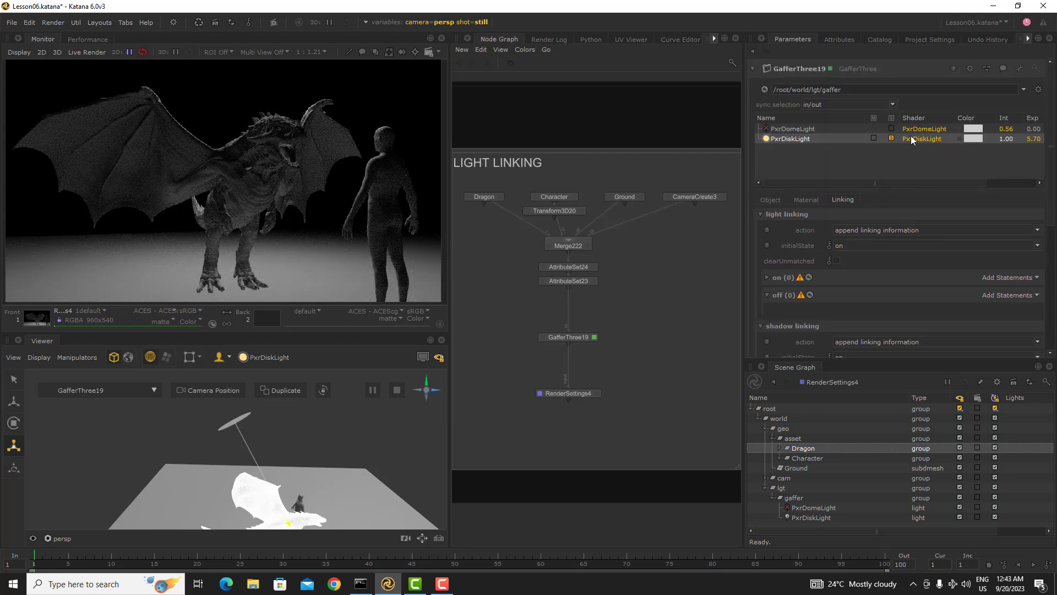
{"action": "left_click", "coordinate": [892, 139]}
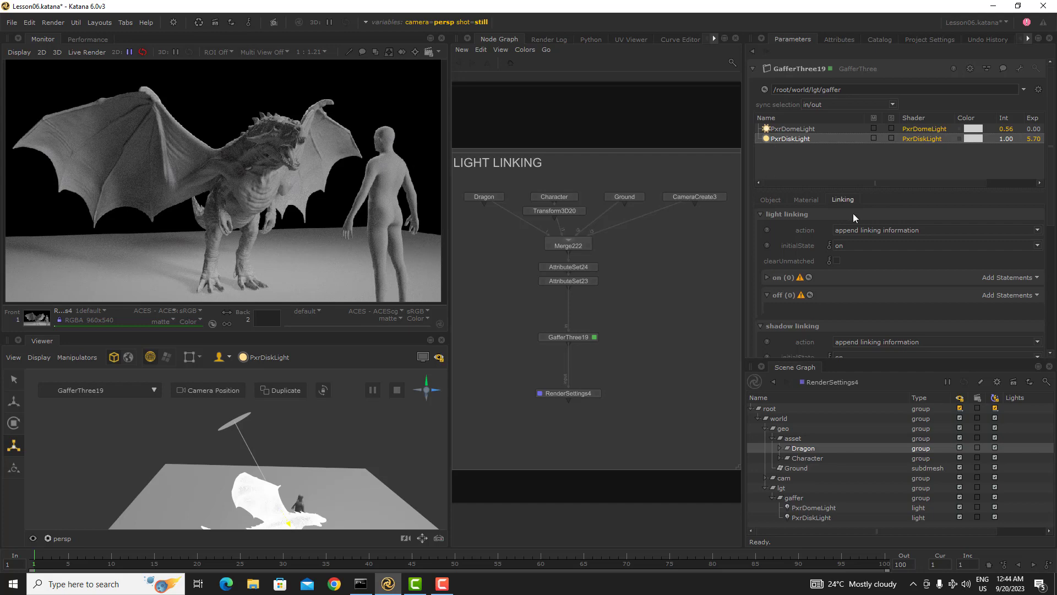
{"action": "scroll", "coordinate": [916, 297], "scroll_direction": "down", "scroll_amount": 2}
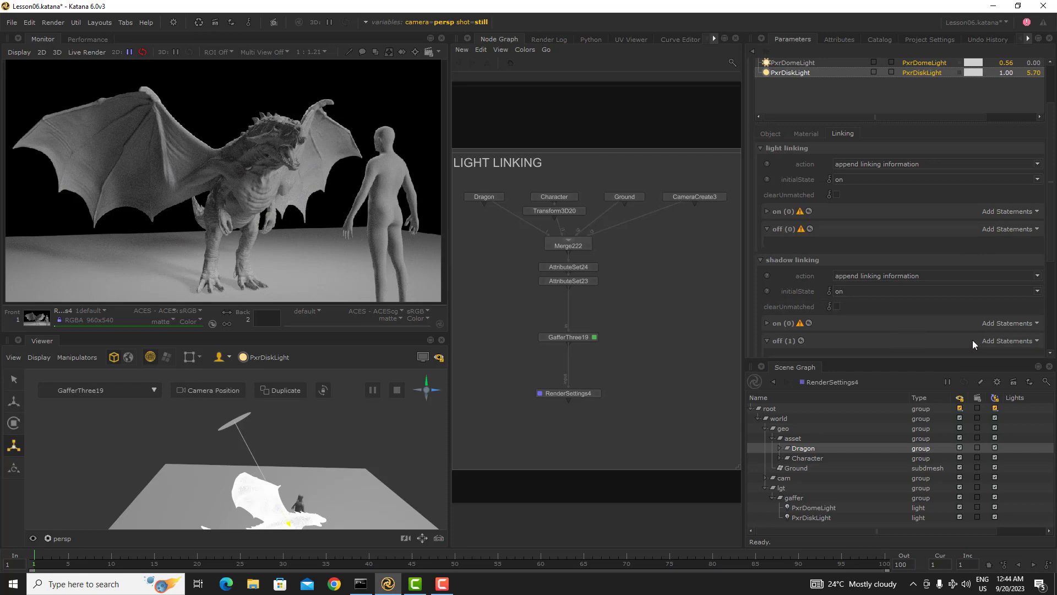
{"action": "scroll", "coordinate": [867, 328], "scroll_direction": "down", "scroll_amount": 2}
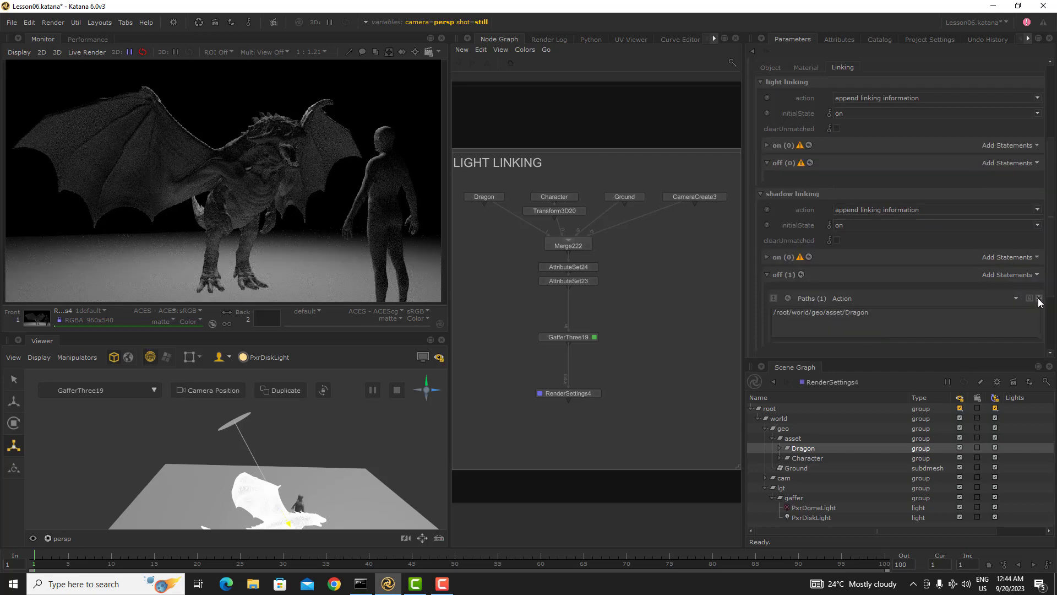
{"action": "left_click", "coordinate": [1040, 299]}
Step: Exclude Ground from the disk light's illumination by adding it to light linking's off list
{"action": "scroll", "coordinate": [823, 257], "scroll_direction": "up", "scroll_amount": 3}
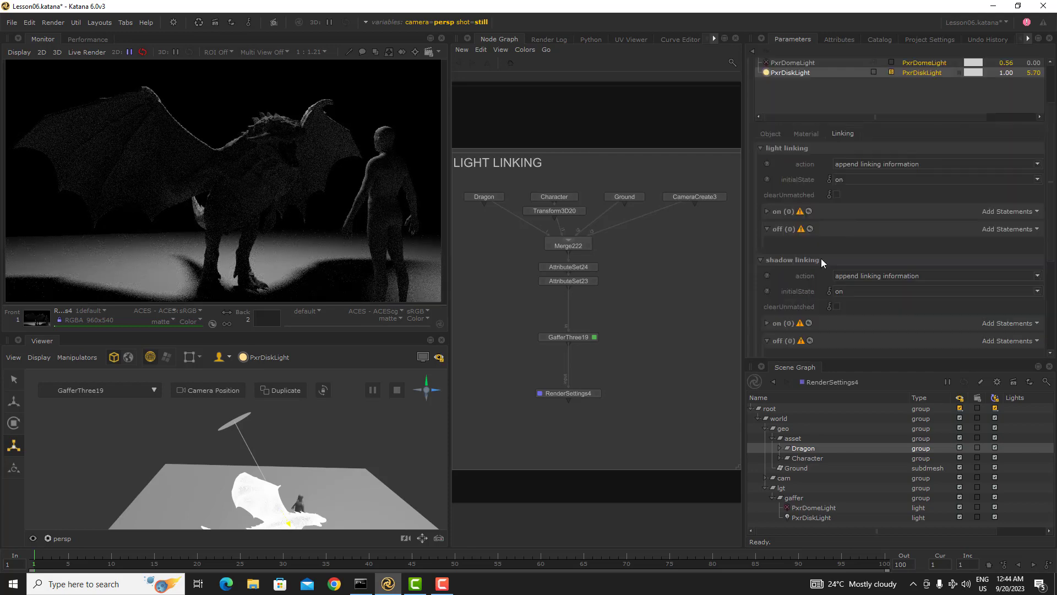
{"action": "left_click", "coordinate": [807, 467]}
{"action": "left_click_drag", "start_coordinate": [807, 468], "coordinate": [781, 263]}
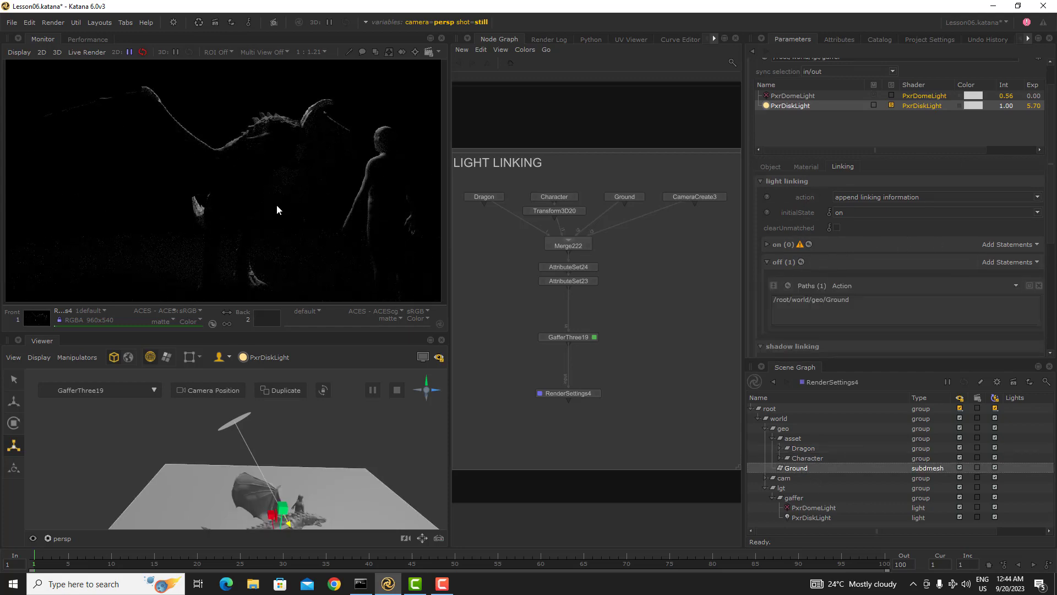
Step: Turn off the disk light's solo so that all lights contribute to the render
{"action": "left_click", "coordinate": [890, 105]}
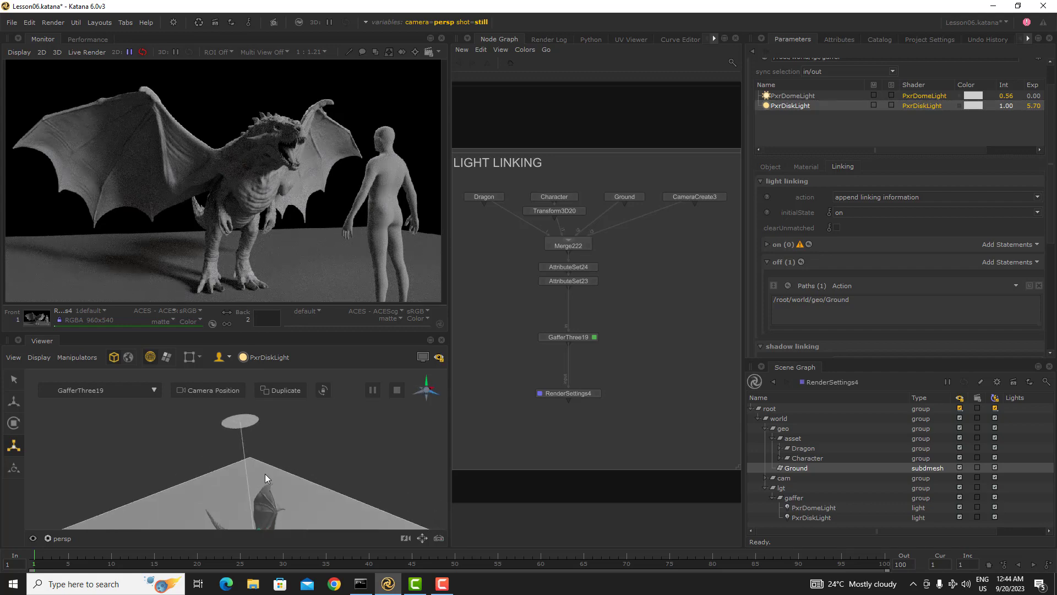
{"action": "left_click_drag", "start_coordinate": [265, 473], "coordinate": [262, 439], "text": "alt"}
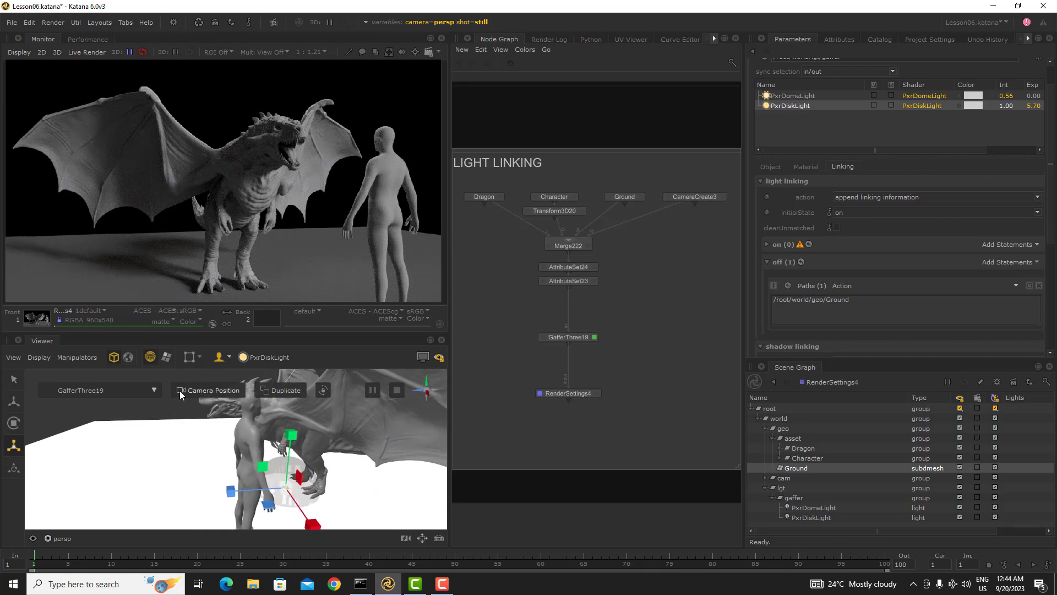
{"action": "left_click", "coordinate": [220, 394]}
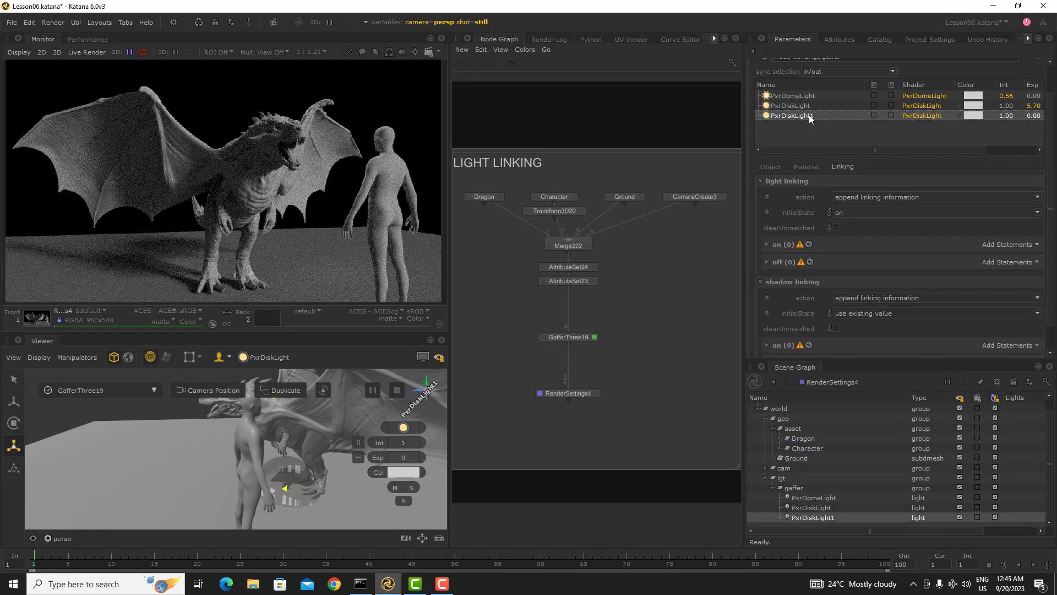
{"action": "key", "text": "Delete"}
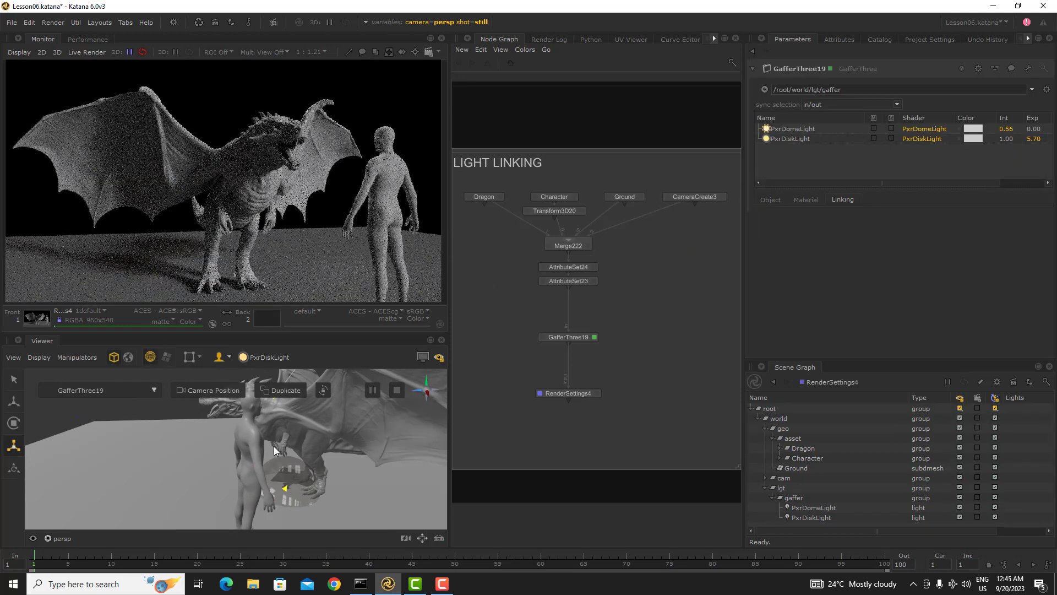
Step: Duplicate PxrDiskLight, solo the copy and reposition it as a low side rim light aimed at the character
{"action": "left_click", "coordinate": [802, 140]}
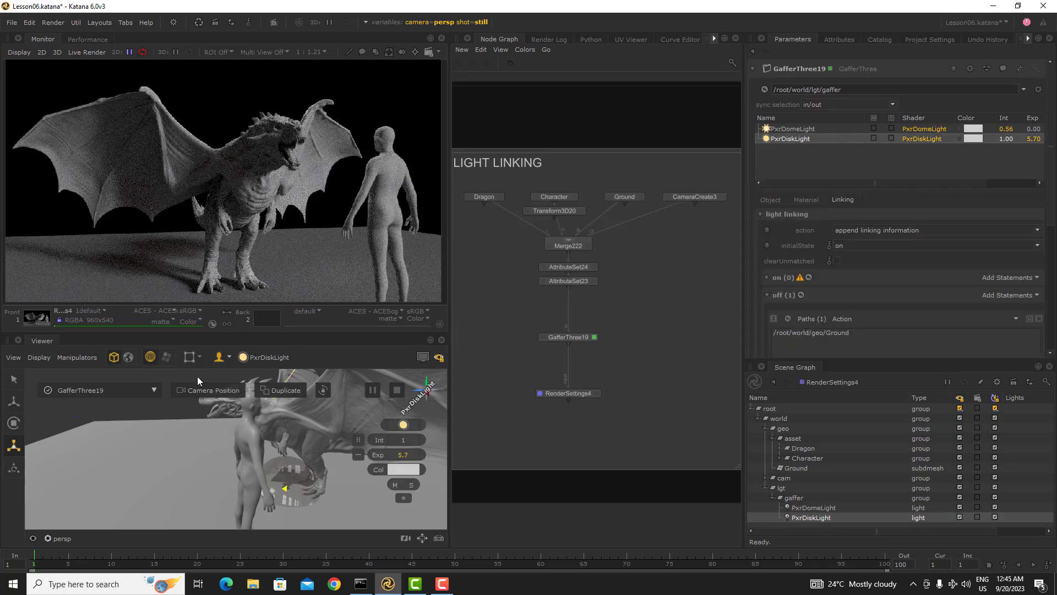
{"action": "left_click", "coordinate": [278, 389]}
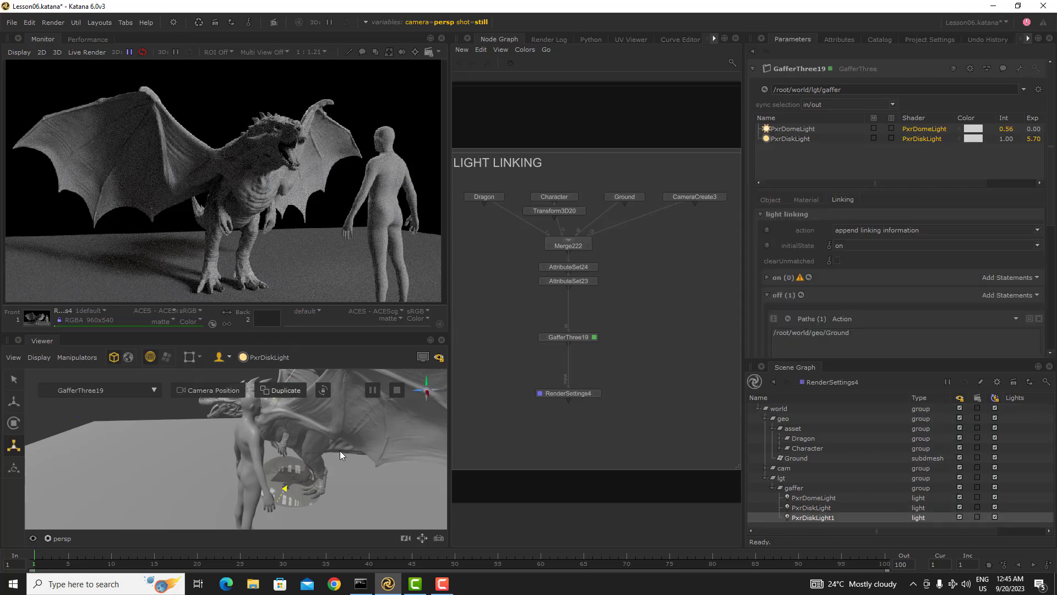
{"action": "scroll", "coordinate": [255, 445], "scroll_direction": "down", "scroll_amount": 5}
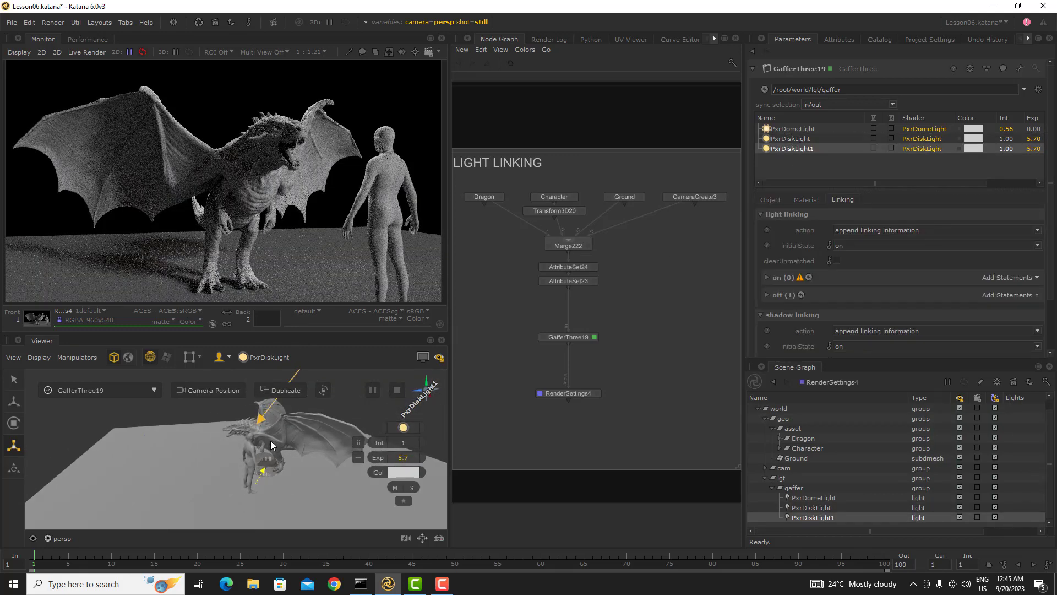
{"action": "left_click_drag", "start_coordinate": [259, 424], "coordinate": [253, 452]}
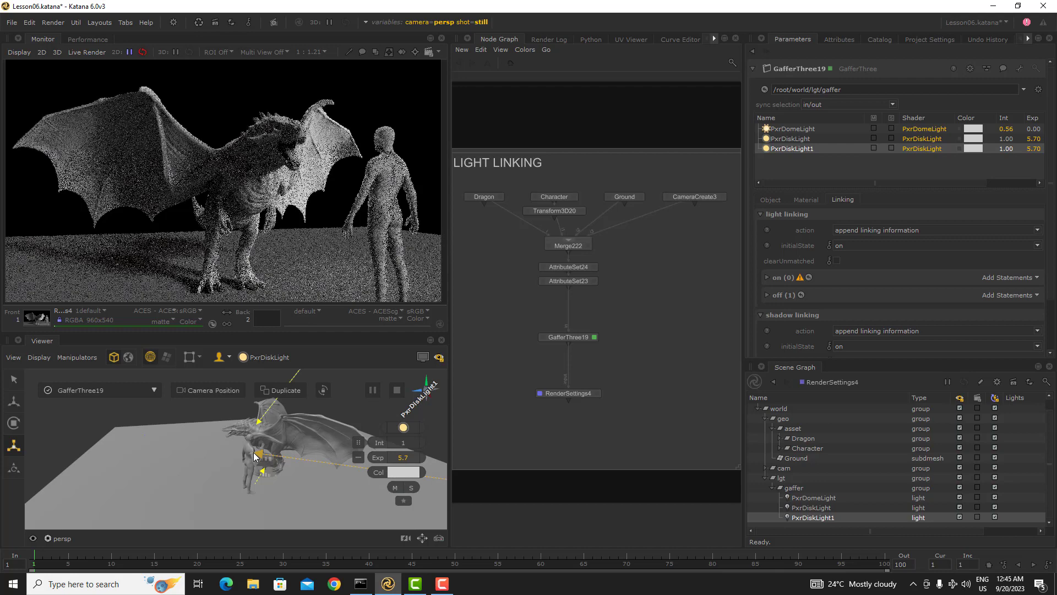
{"action": "left_click", "coordinate": [891, 148]}
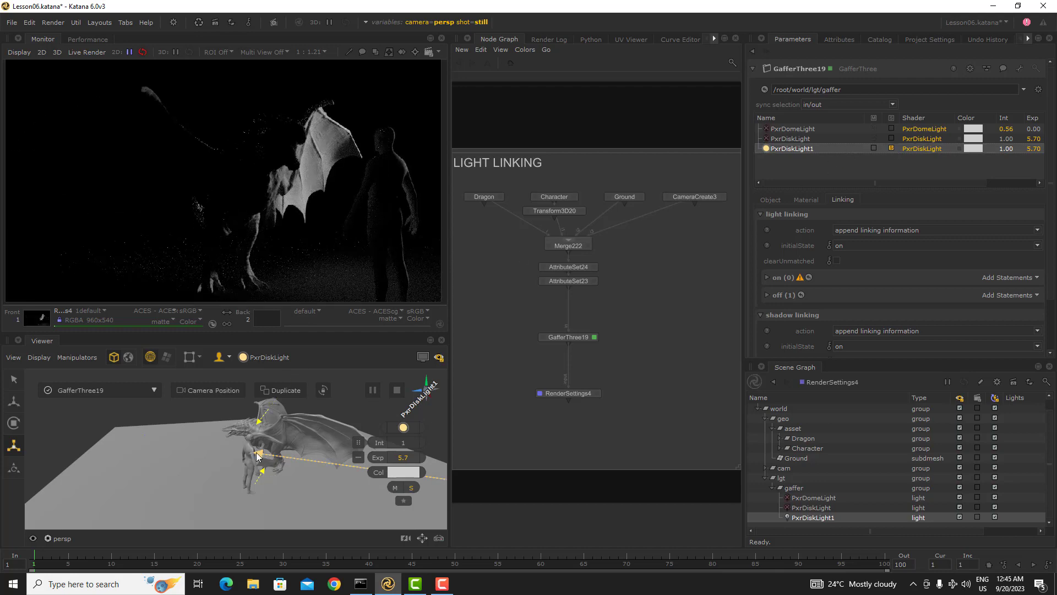
{"action": "left_click_drag", "start_coordinate": [350, 469], "coordinate": [296, 479]}
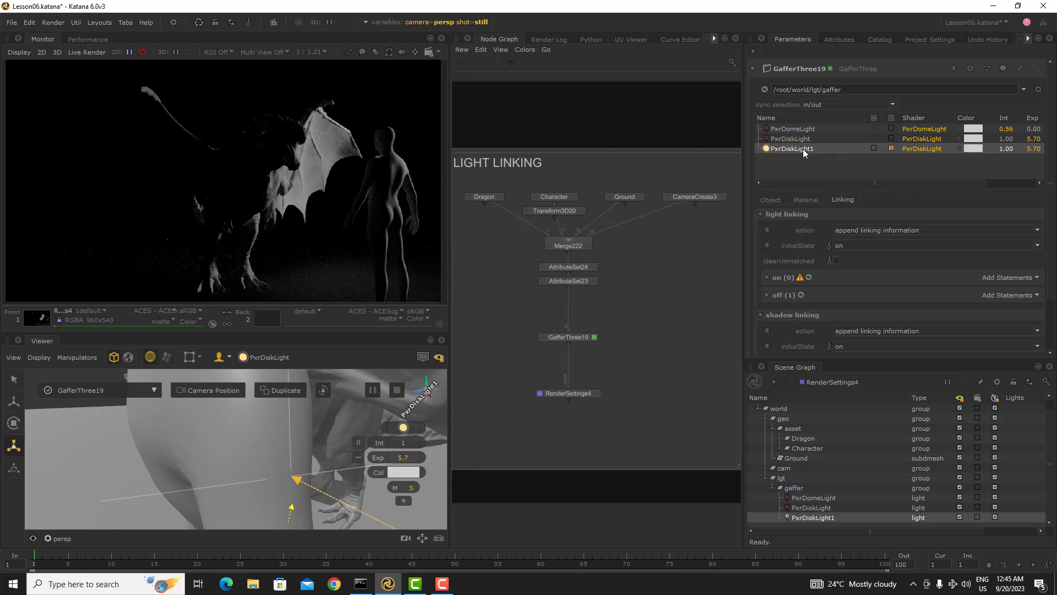
Step: Set the duplicate disk light's light linking initialState to off and remove the Ground statement from its off list
{"action": "scroll", "coordinate": [829, 306], "scroll_direction": "down", "scroll_amount": 3}
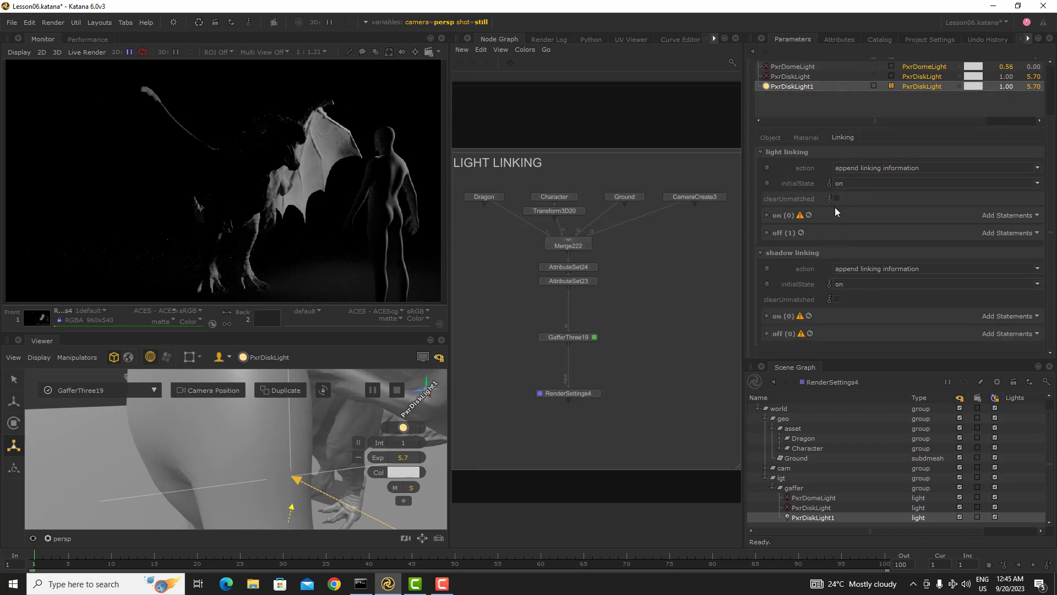
{"action": "left_click", "coordinate": [862, 181]}
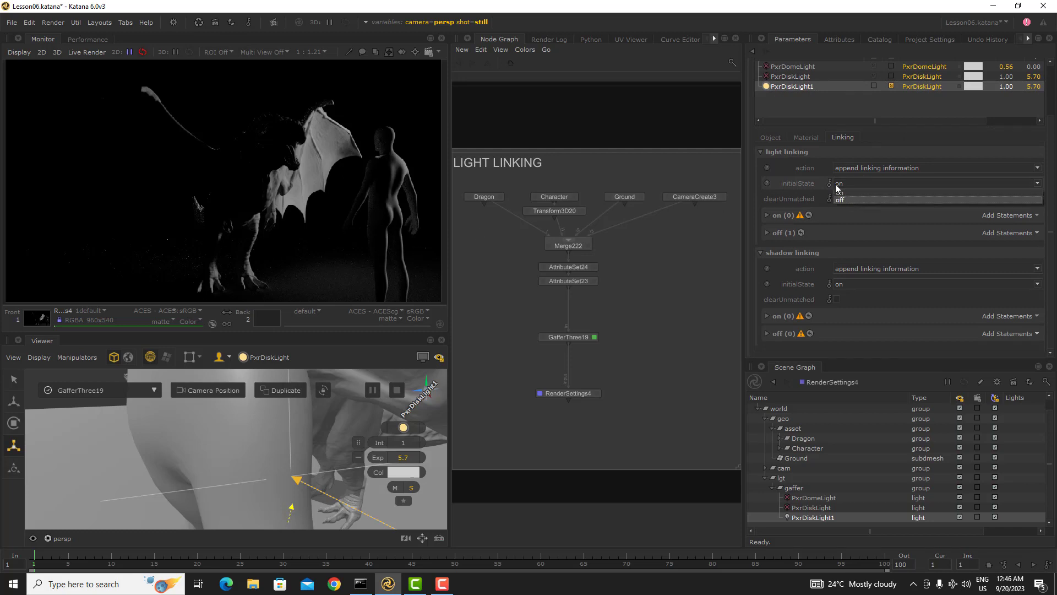
{"action": "left_click", "coordinate": [858, 199]}
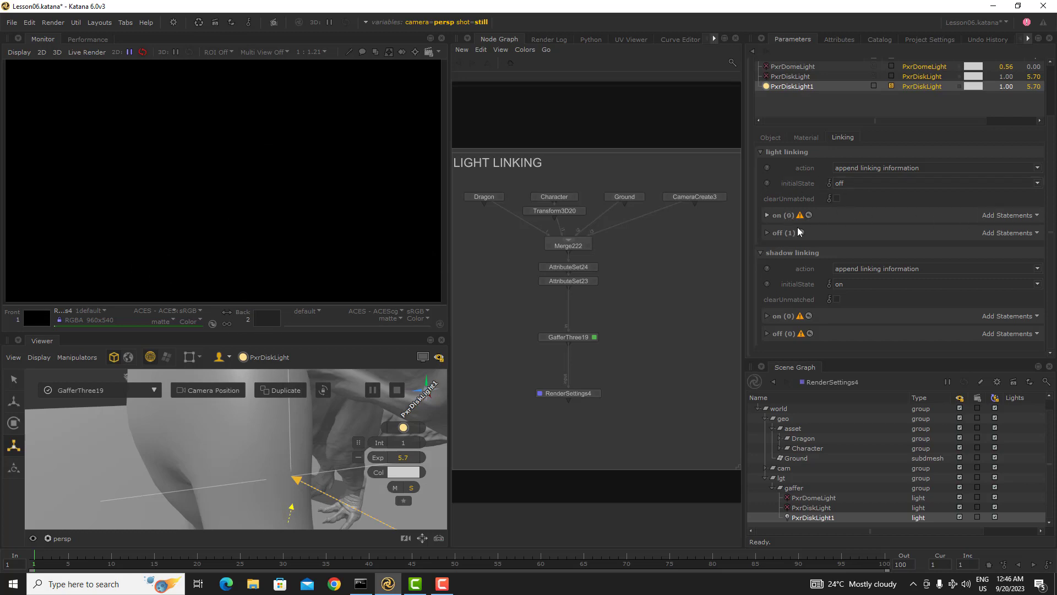
{"action": "left_click", "coordinate": [1029, 232]}
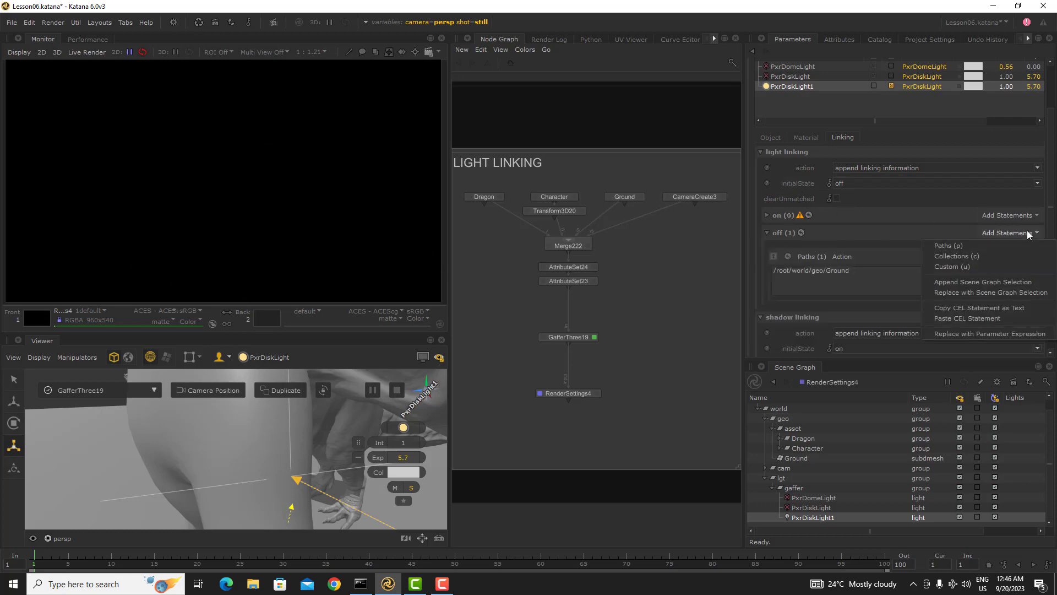
{"action": "left_click", "coordinate": [844, 237]}
{"action": "left_click", "coordinate": [1039, 259]}
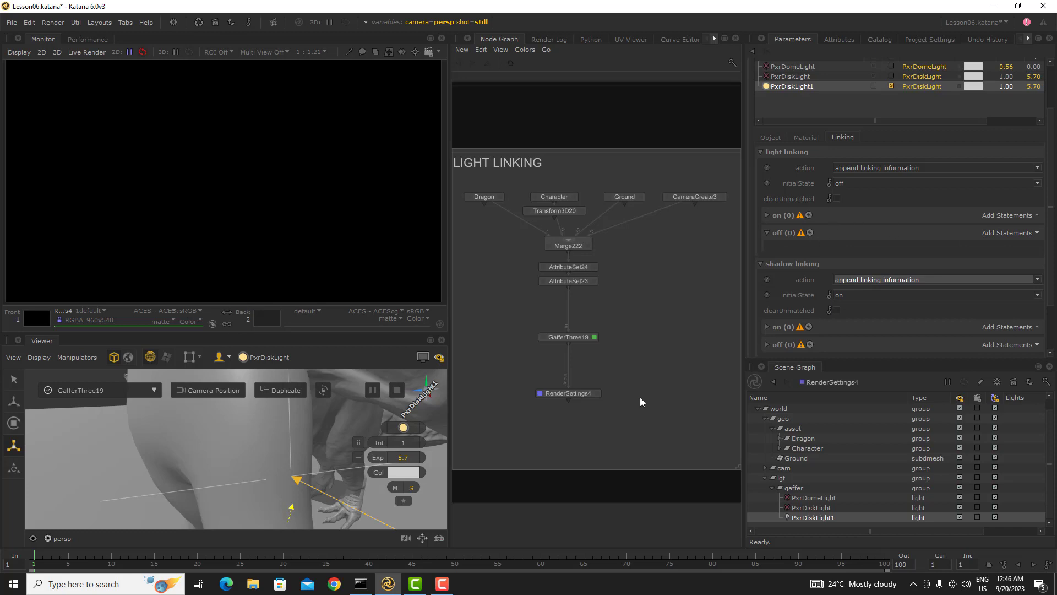
Step: Add the Character location to the on list of the duplicate disk light's light linking
{"action": "left_click", "coordinate": [815, 449]}
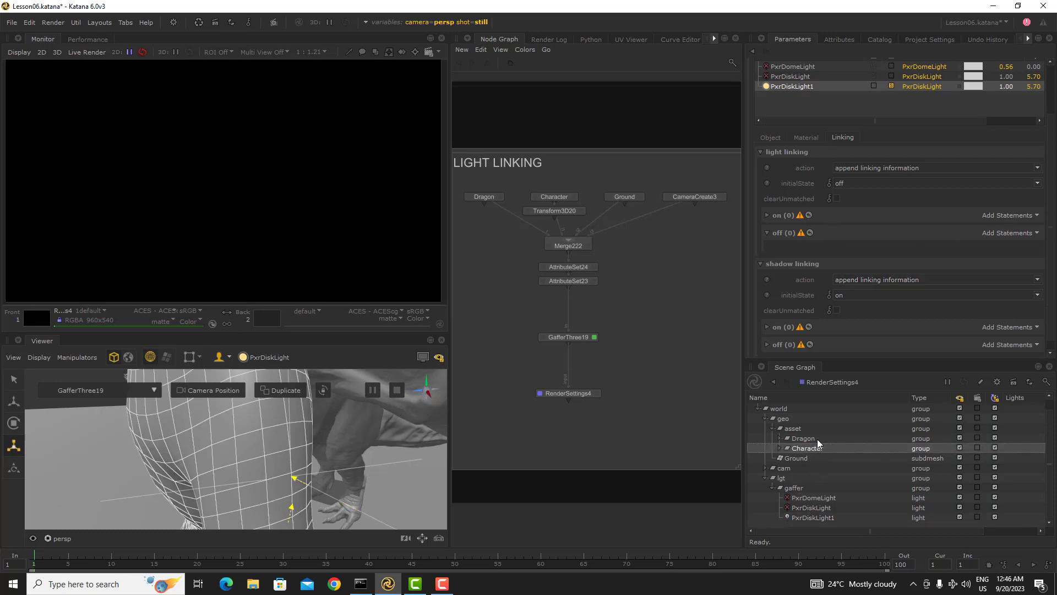
{"action": "left_click", "coordinate": [806, 438]}
{"action": "left_click", "coordinate": [805, 447]}
{"action": "left_click_drag", "start_coordinate": [808, 448], "coordinate": [1020, 217]}
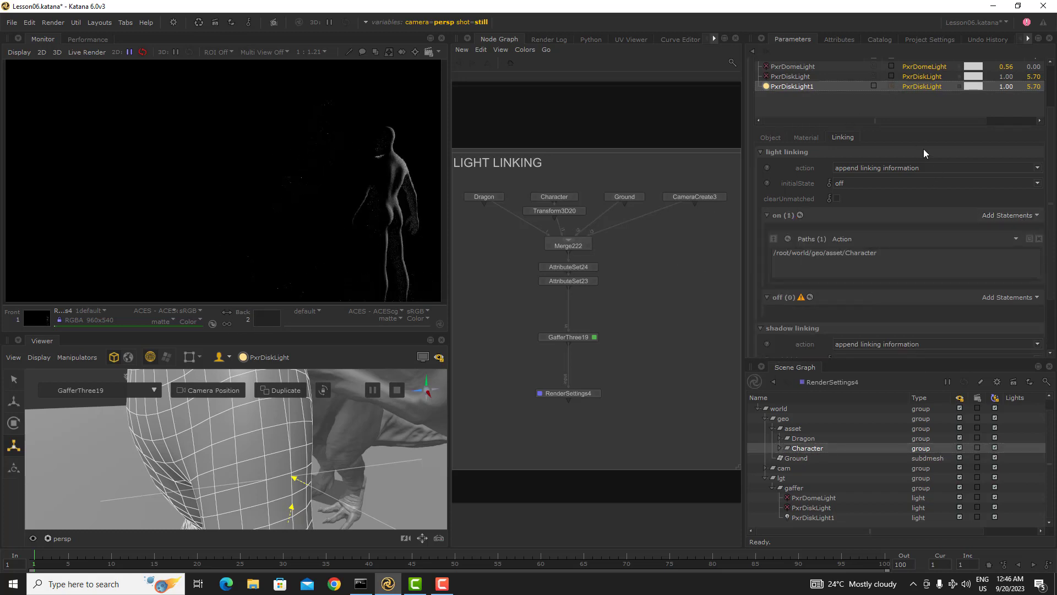
Step: Turn off the duplicate disk light's solo and set its exposure to 5
{"action": "left_click", "coordinate": [892, 87]}
{"action": "scroll", "coordinate": [884, 98], "scroll_direction": "up", "scroll_amount": 2}
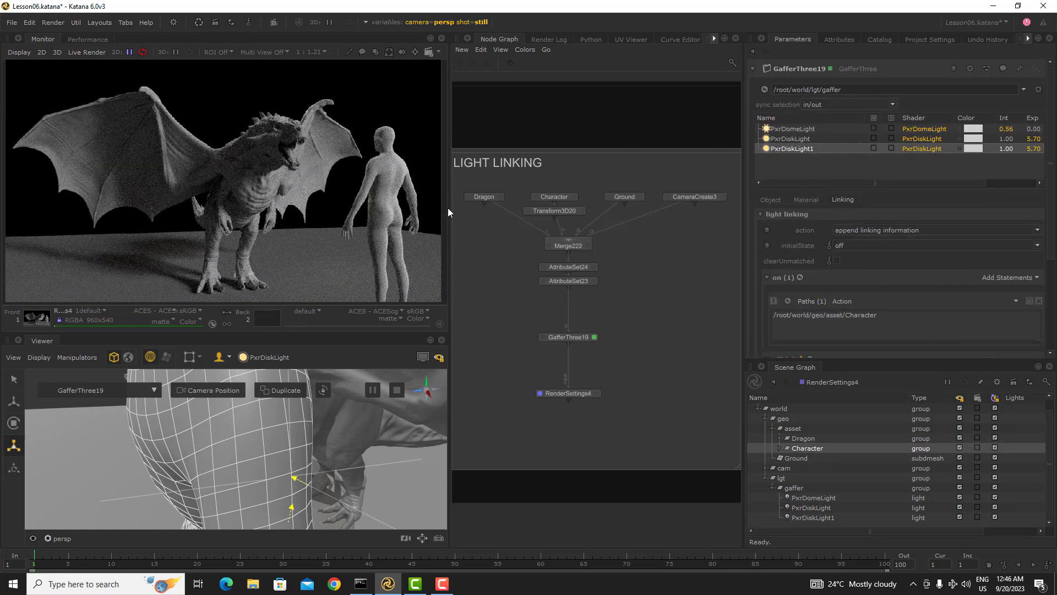
{"action": "left_click", "coordinate": [804, 200]}
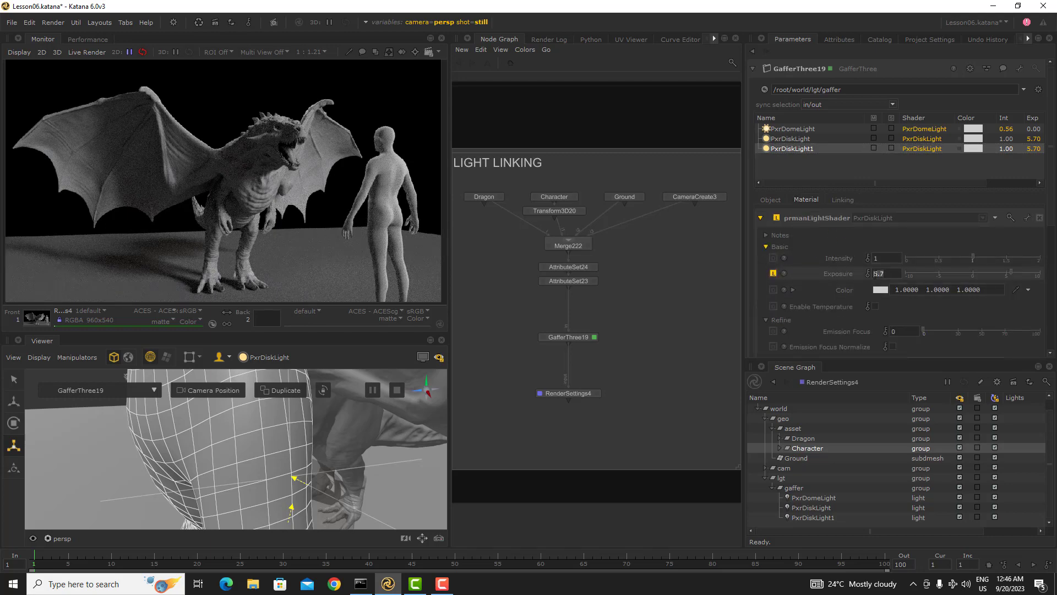
{"action": "left_click_drag", "start_coordinate": [881, 272], "coordinate": [896, 284]}
{"action": "type", "text": "0"}
{"action": "key", "text": "Return"}
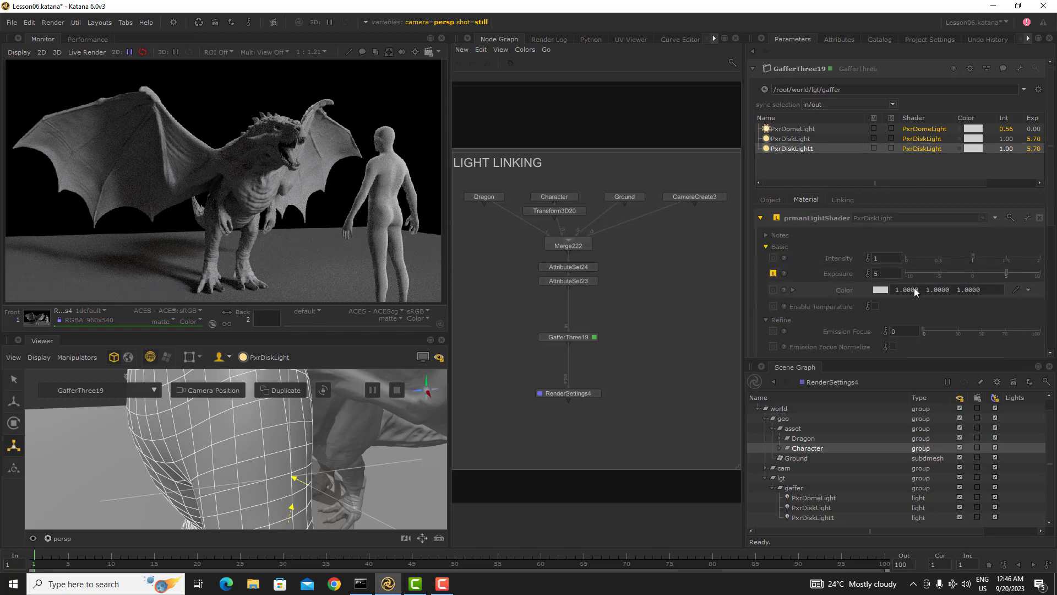